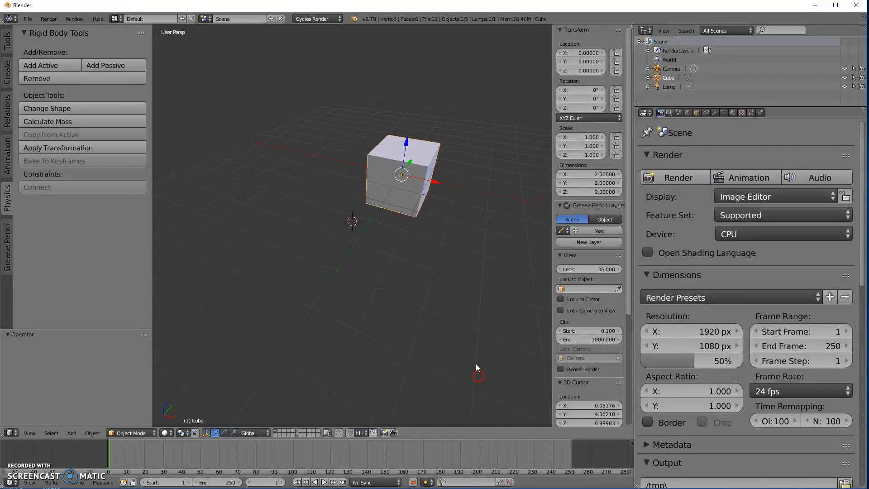
Review the render layer settings, including the layer grids, and expand the Denoising options.
middle_drag(472, 186, 501, 58)
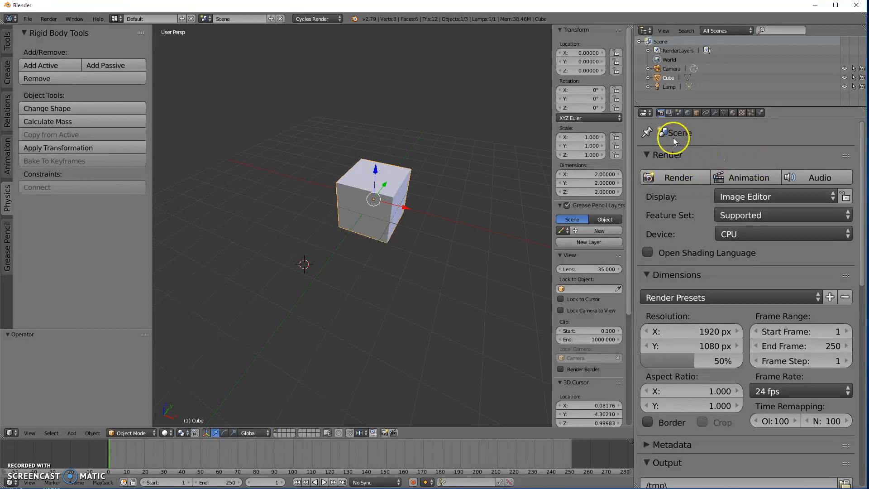
click(670, 113)
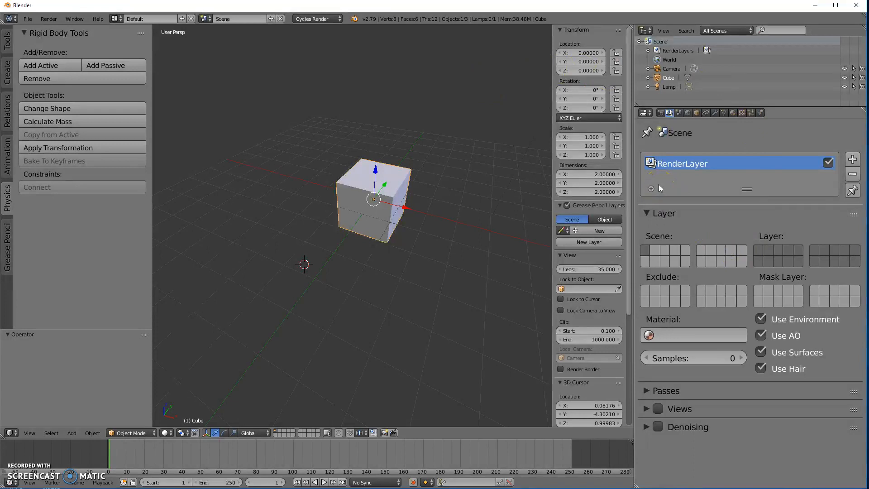
click(674, 168)
click(786, 260)
click(788, 261)
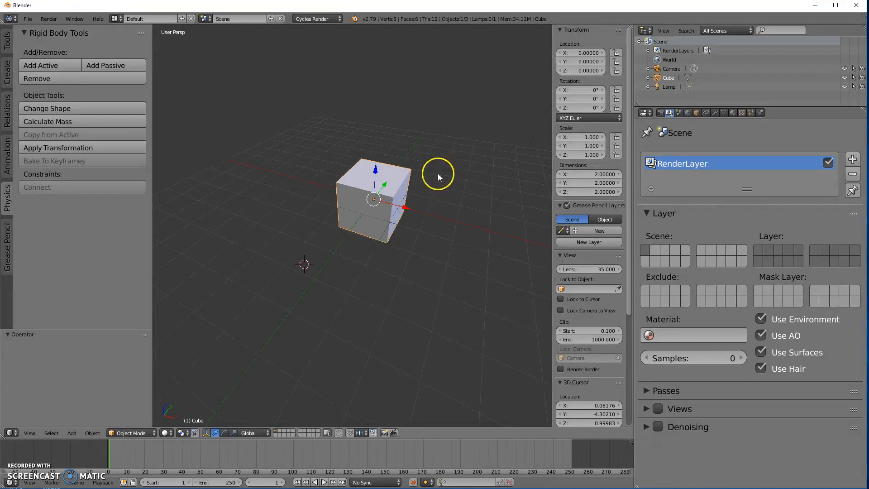
click(647, 427)
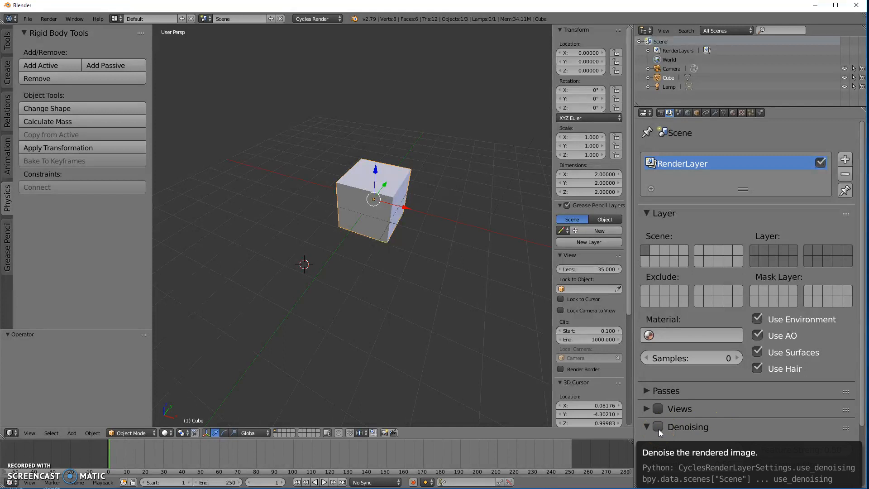
click(659, 427)
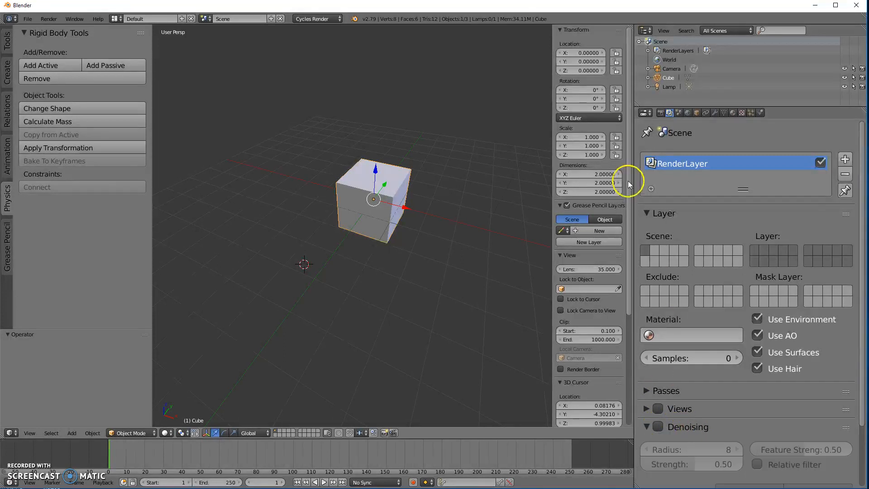
Examine the scene's Units settings, including the unit presets and the length unit systems.
click(678, 114)
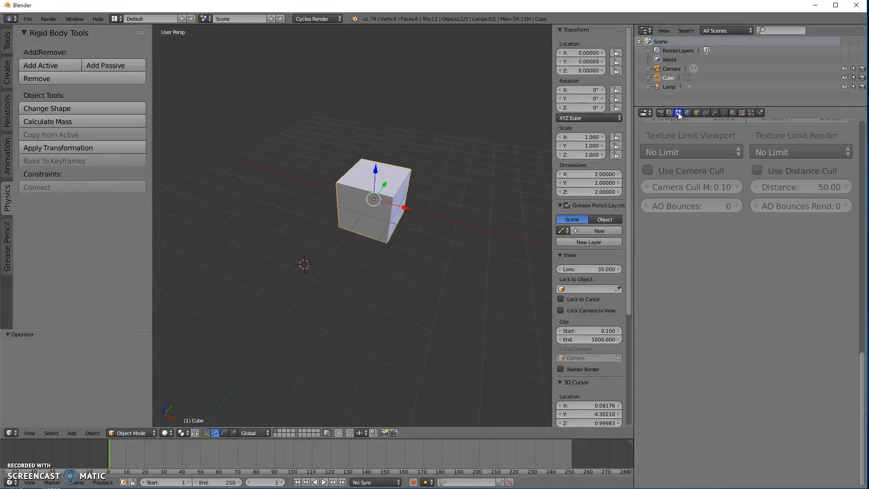
scroll(704, 270, up, 15)
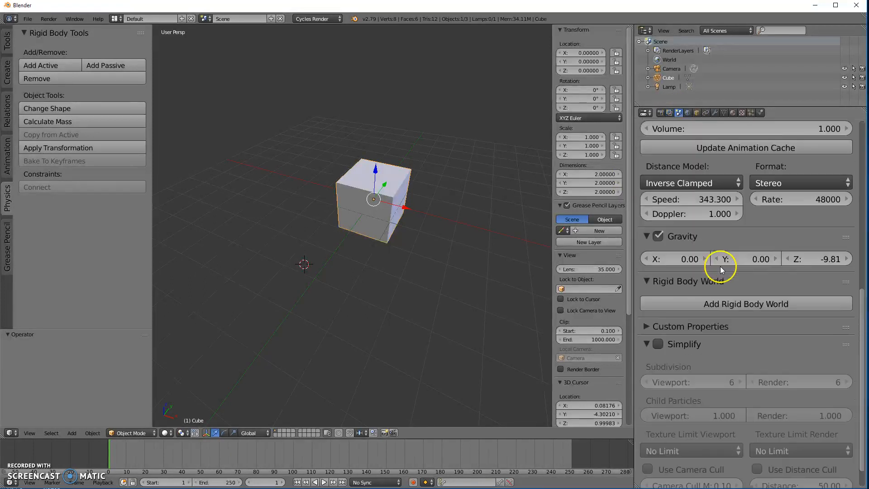
scroll(719, 264, up, 1)
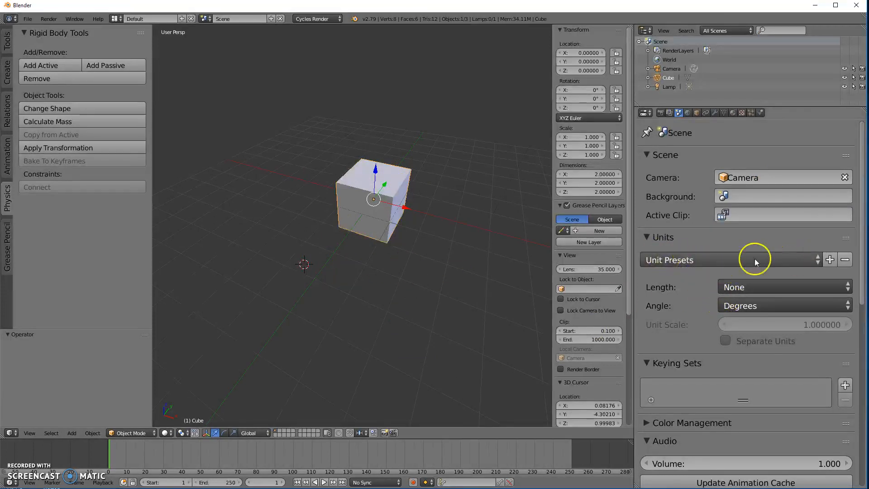
click(705, 257)
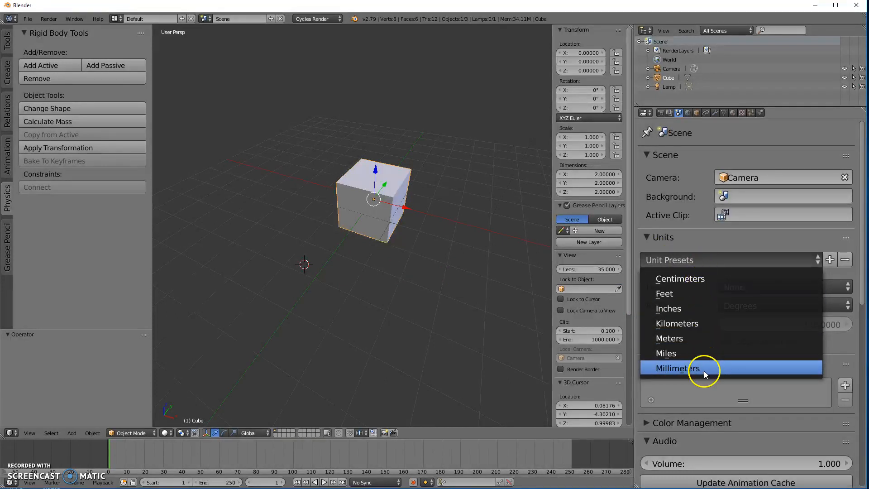
click(722, 243)
click(662, 238)
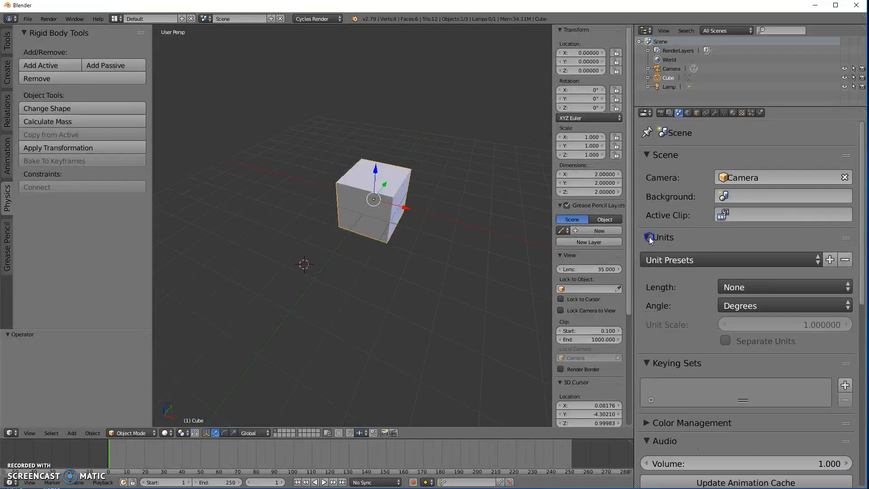
click(750, 287)
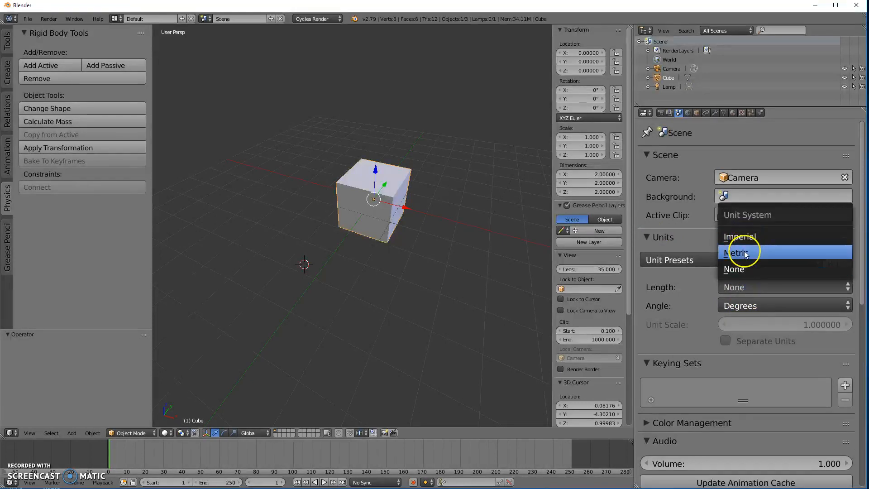
click(755, 307)
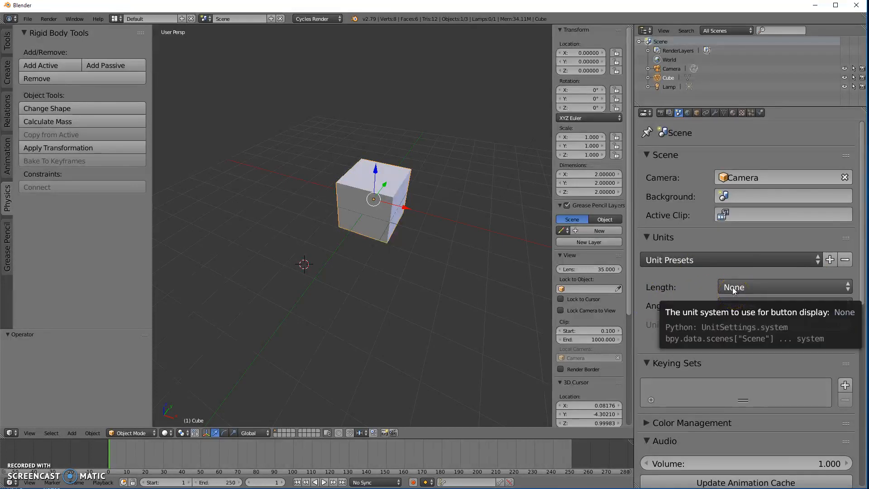
click(724, 242)
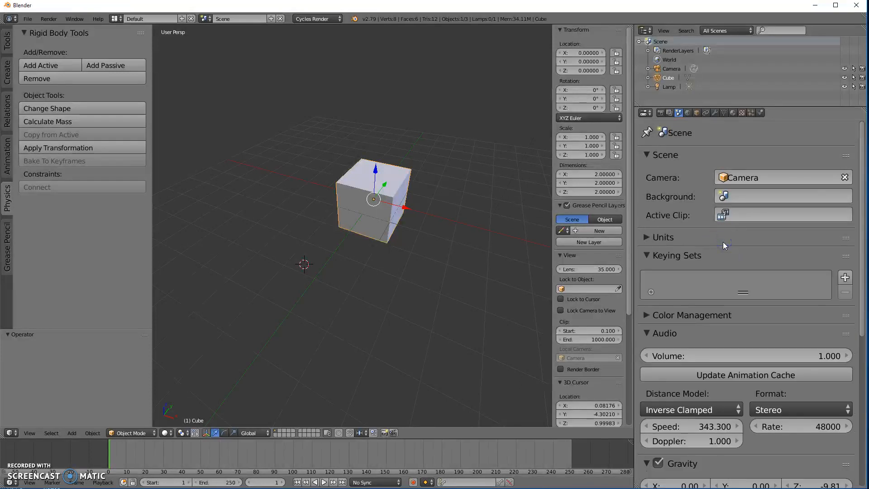
click(723, 242)
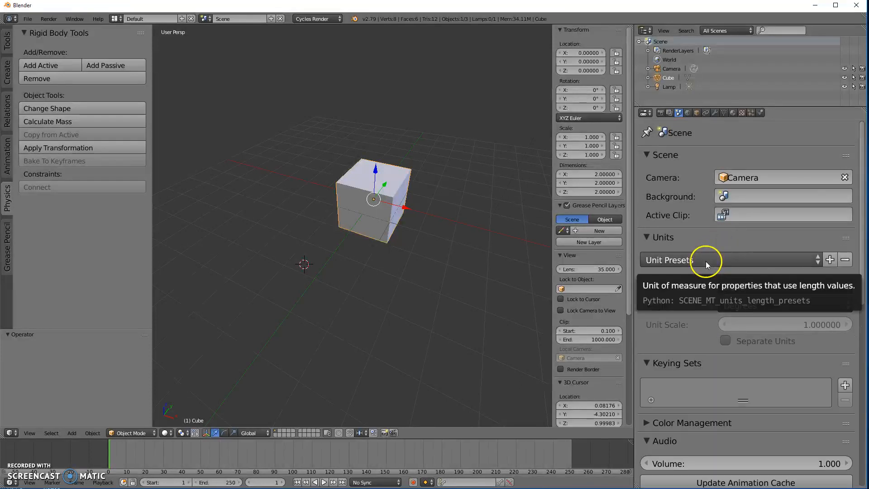
Centre the view on the selected cube and look at it from above.
middle_drag(429, 232, 405, 247)
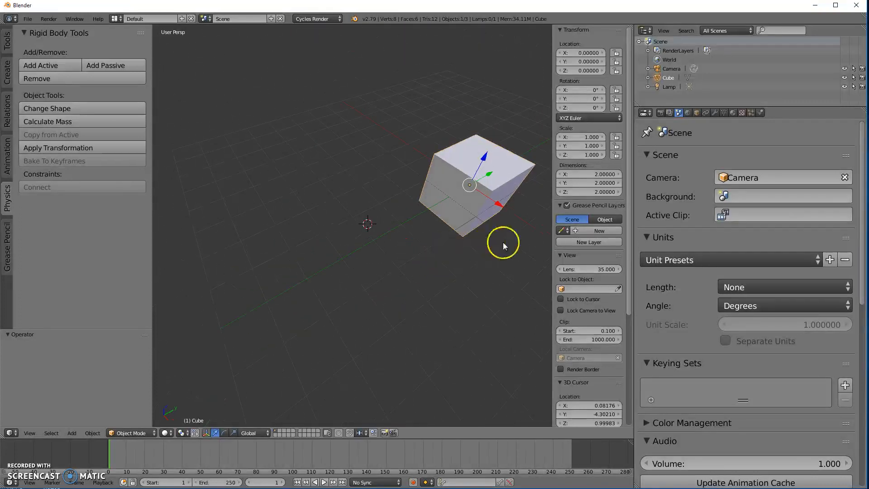
middle_drag(498, 245, 487, 241)
key(KP_Decimal)
scroll(353, 172, down, 3)
scroll(272, 288, down, 7)
middle_drag(304, 297, 293, 260)
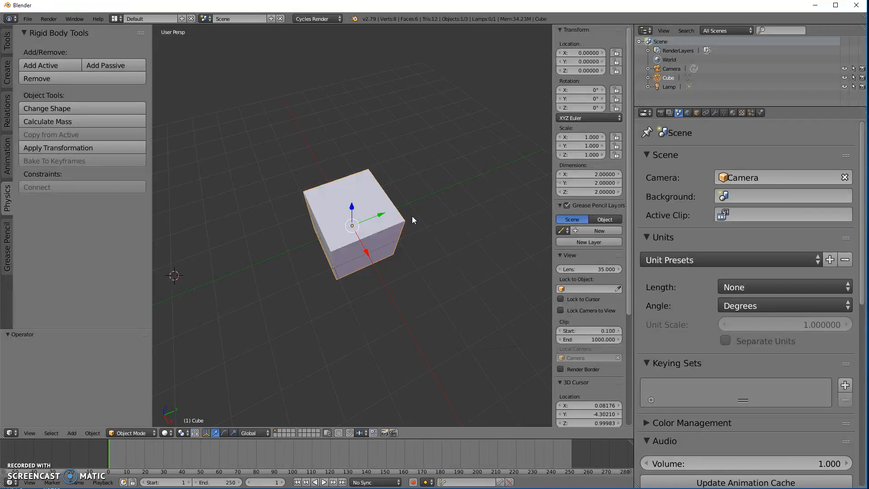
Collapse the scene's Audio settings and make the cube an active rigid body.
scroll(683, 288, down, 3)
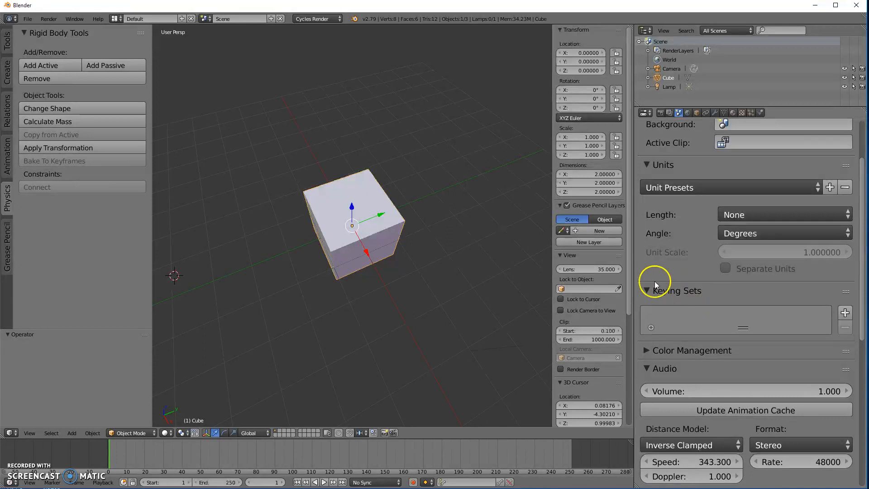
scroll(724, 221, down, 4)
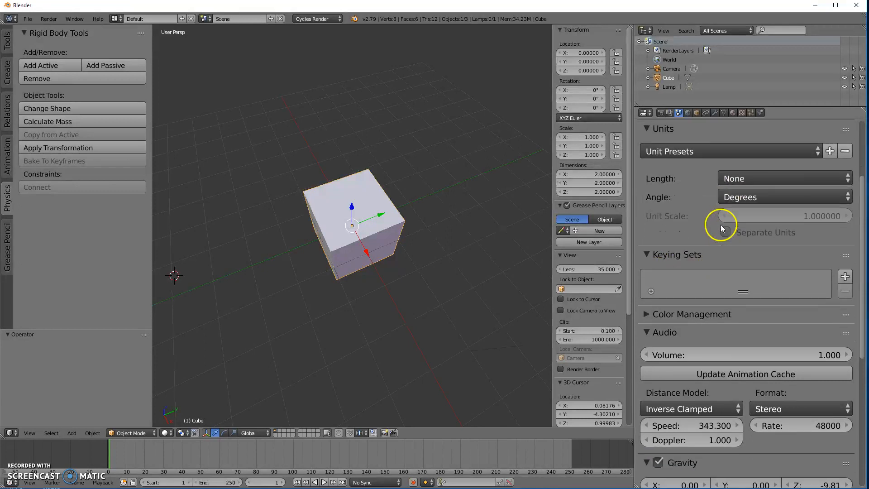
scroll(719, 231, down, 1)
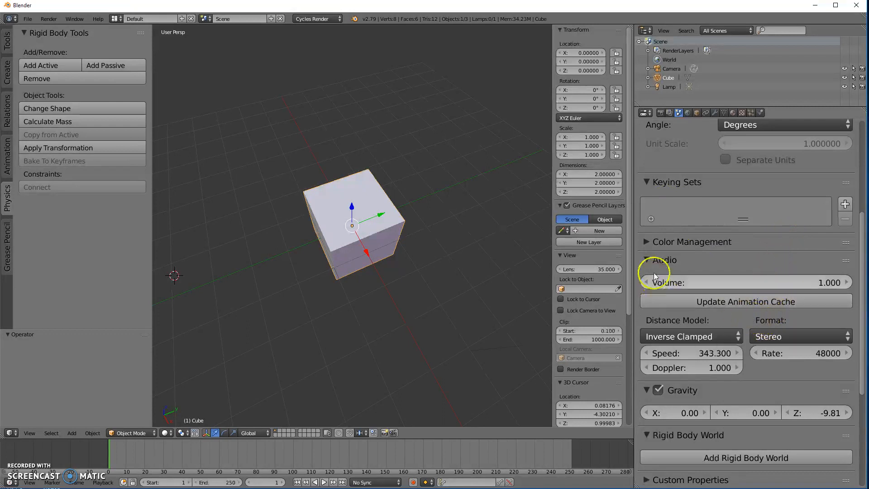
click(644, 259)
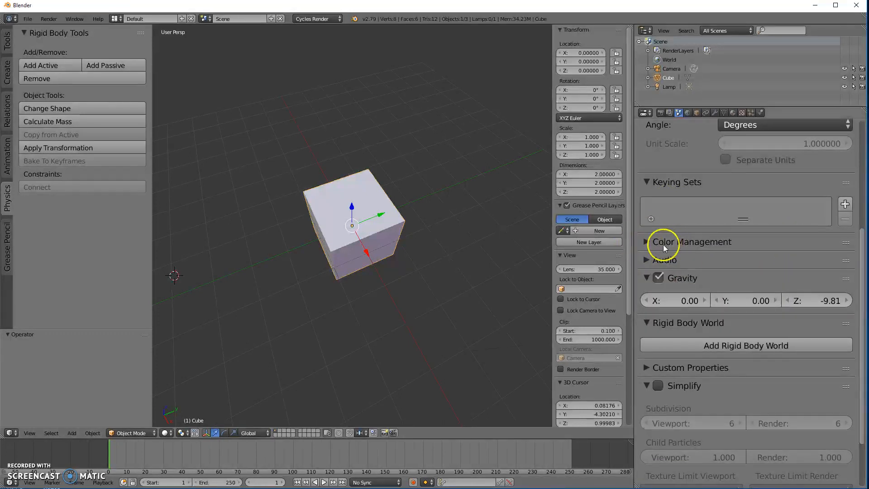
scroll(749, 255, down, 2)
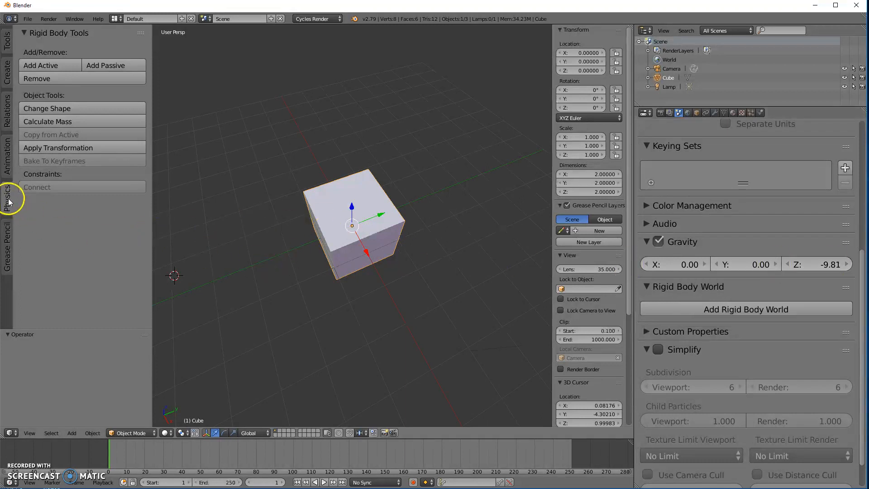
click(37, 66)
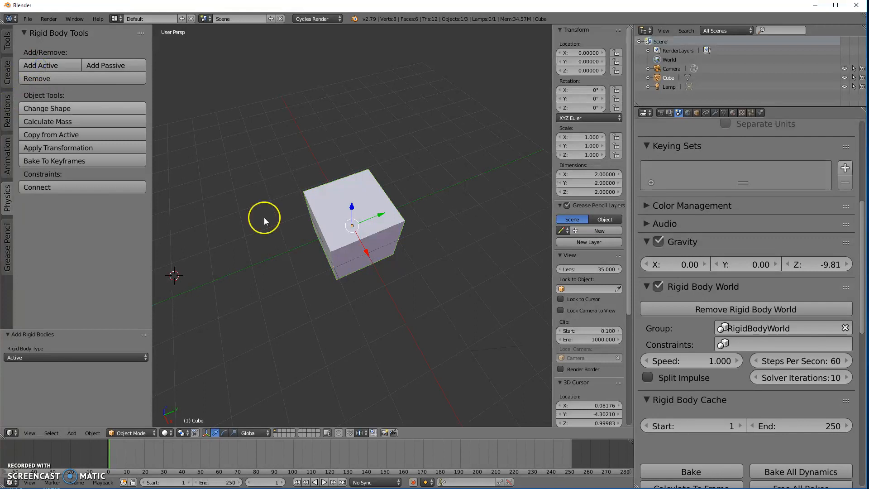
Set the animation's end frame to 25 and play the cube's rigid body simulation.
click(226, 483)
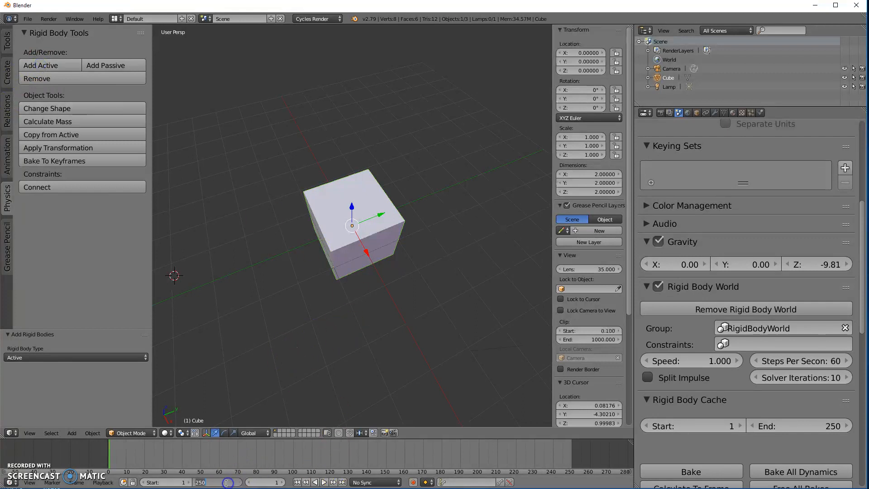
text(25)
key(Return)
middle_drag(438, 349, 437, 312)
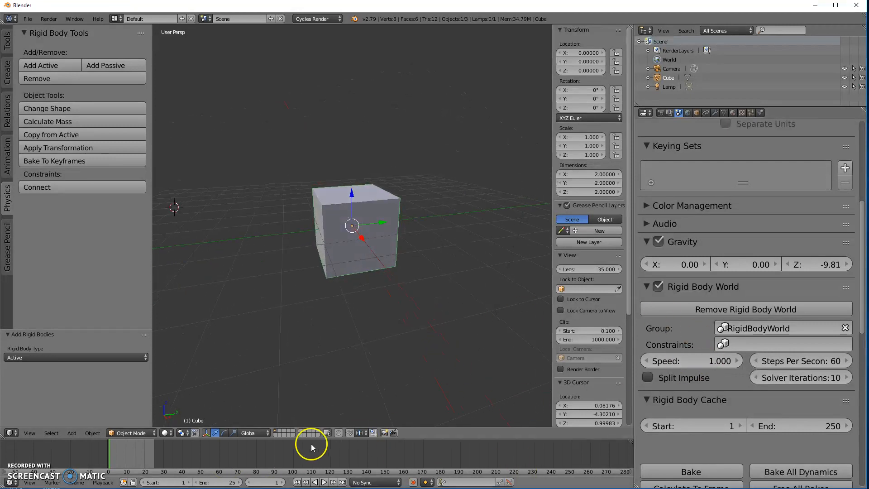
click(324, 483)
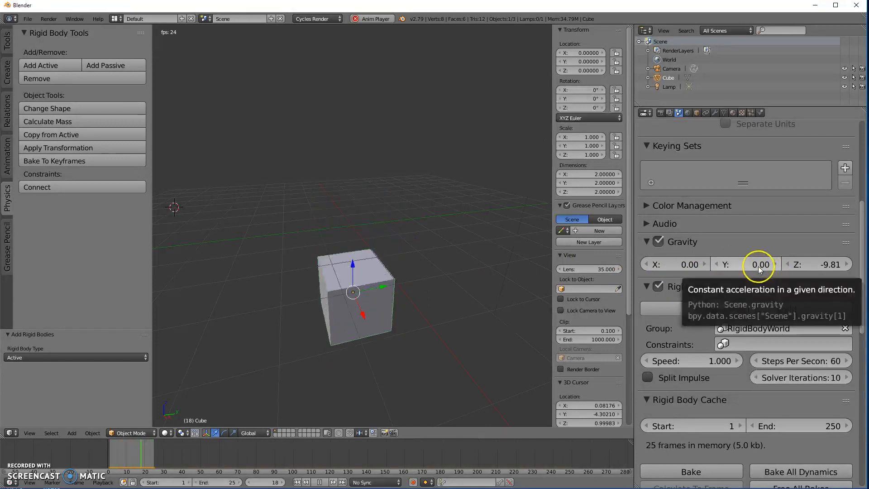
Raise the scene's Z gravity to 1.71 while the simulation plays.
drag(834, 264, 240, 239)
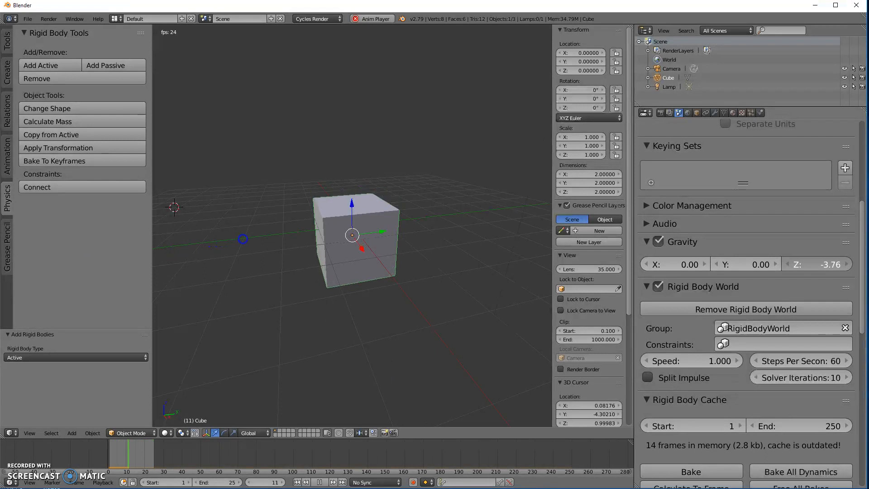
drag(254, 240, 456, 242)
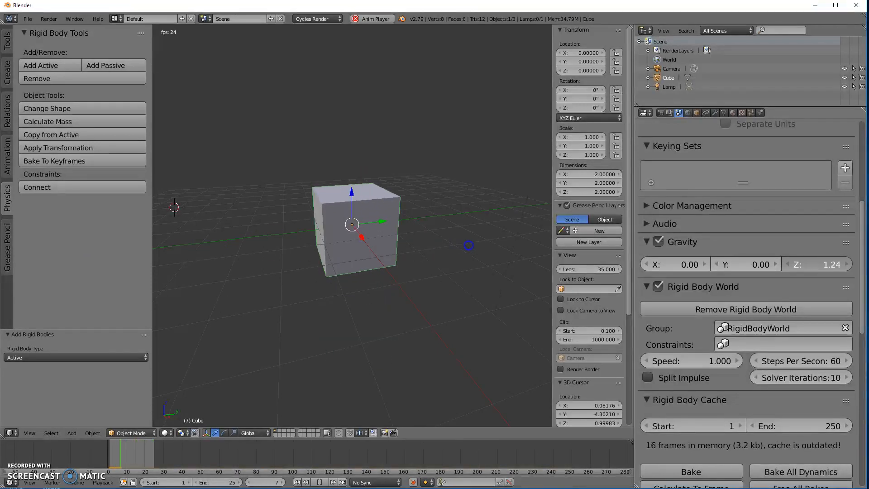
drag(820, 266, 832, 266)
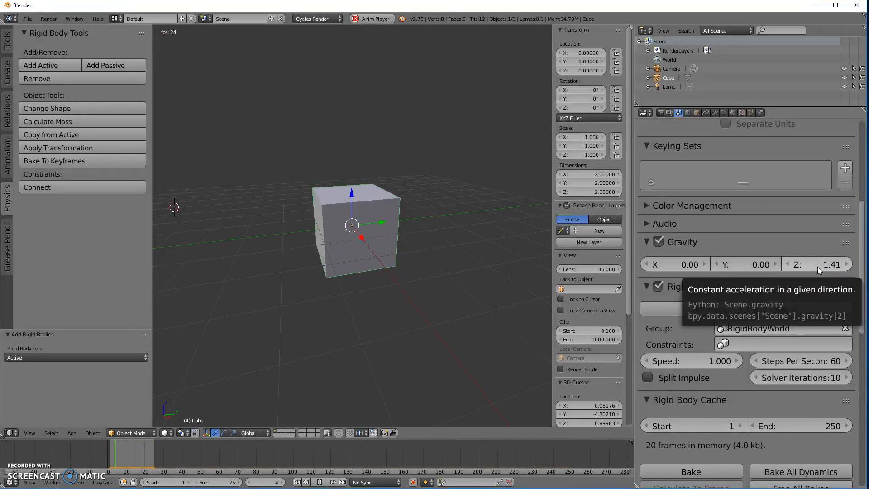
click(816, 267)
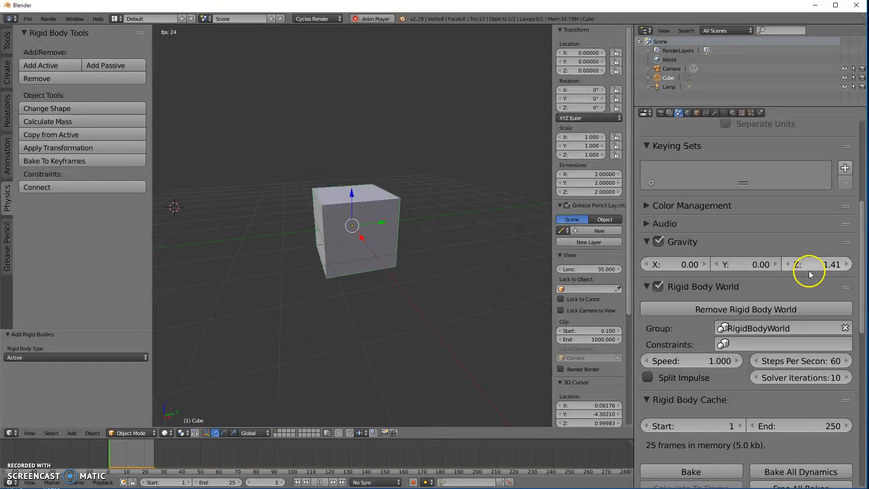
drag(817, 267, 37, 255)
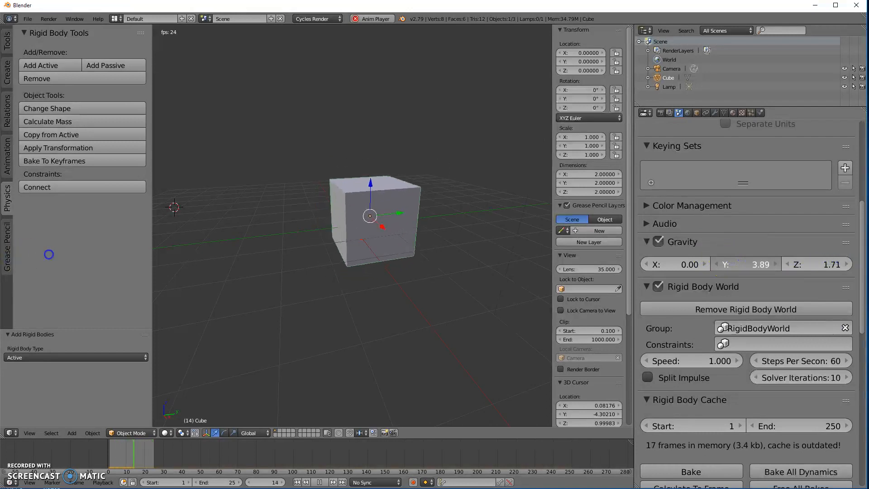
Set the scene's Y gravity to 5.49 and stop the playback, returning to frame 1.
drag(48, 255, 807, 269)
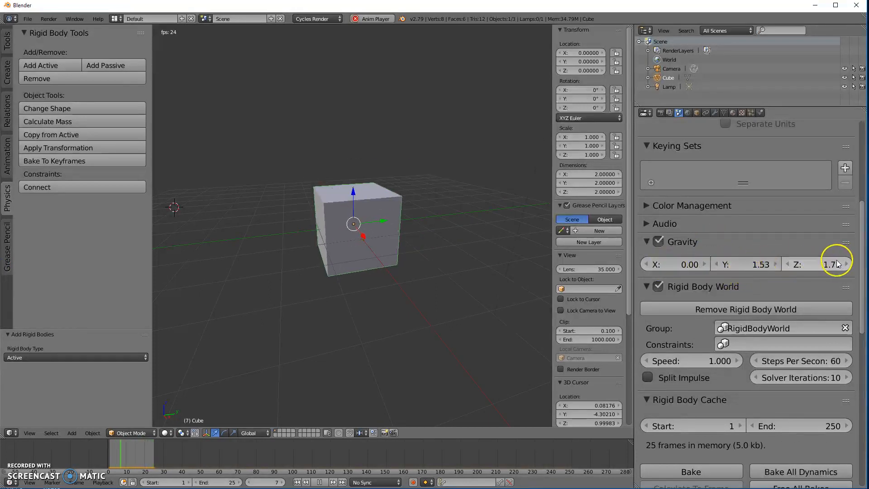
right_click(742, 265)
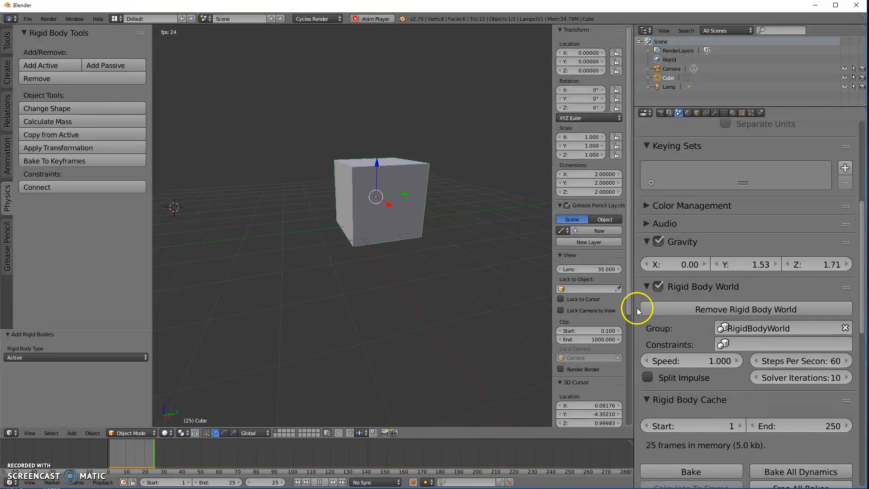
drag(744, 266, 62, 305)
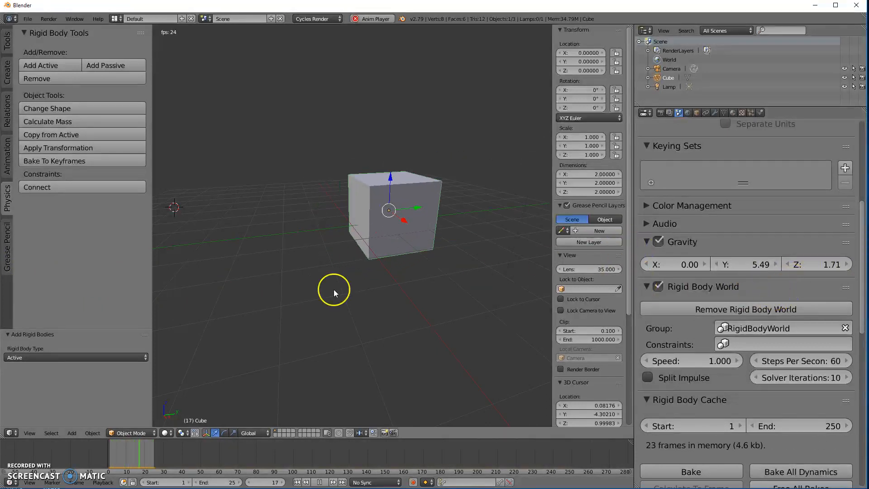
key(Escape)
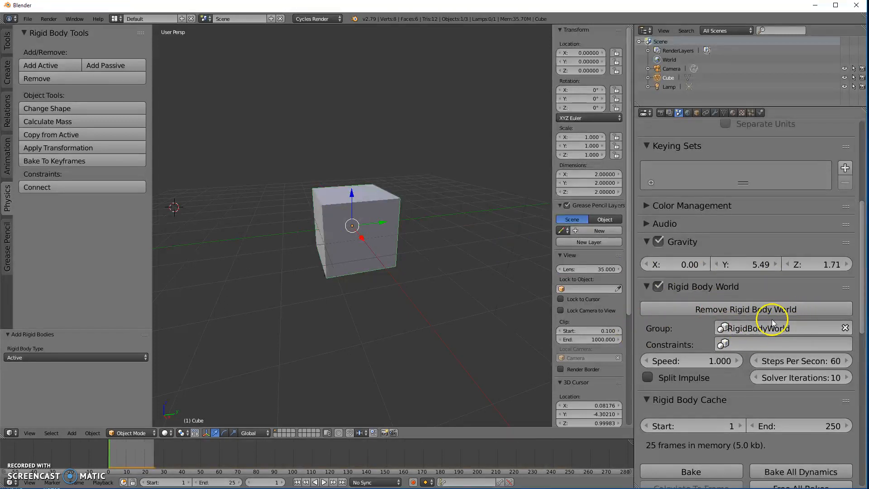
Review the scene's Rigid Body World, Cache and Field Weights settings, and briefly play and stop the simulation.
scroll(786, 316, down, 2)
scroll(786, 316, down, 2)
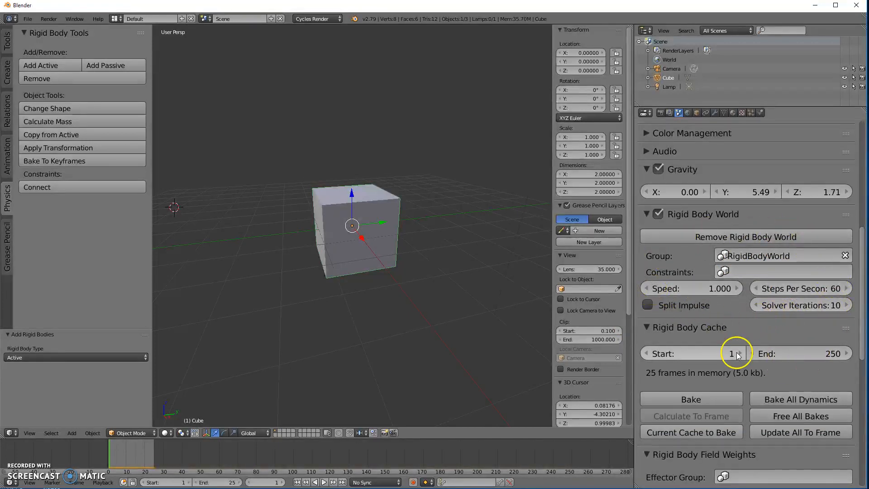
scroll(715, 337, down, 3)
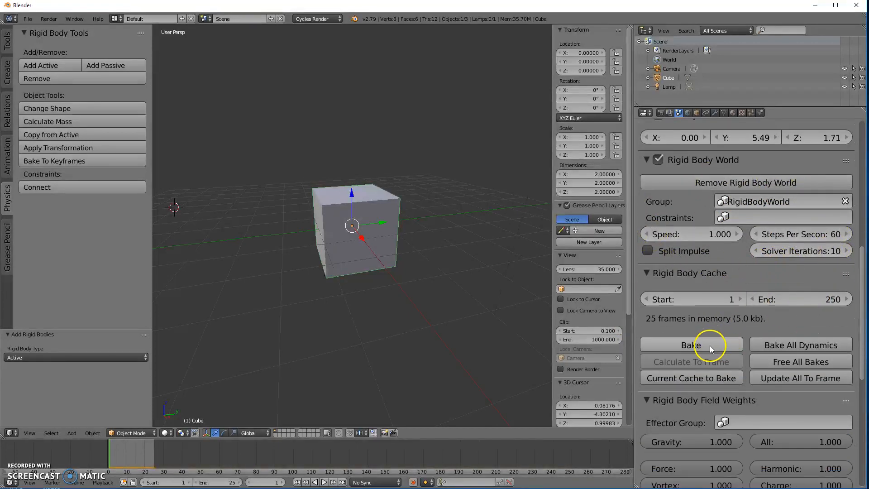
scroll(710, 345, down, 1)
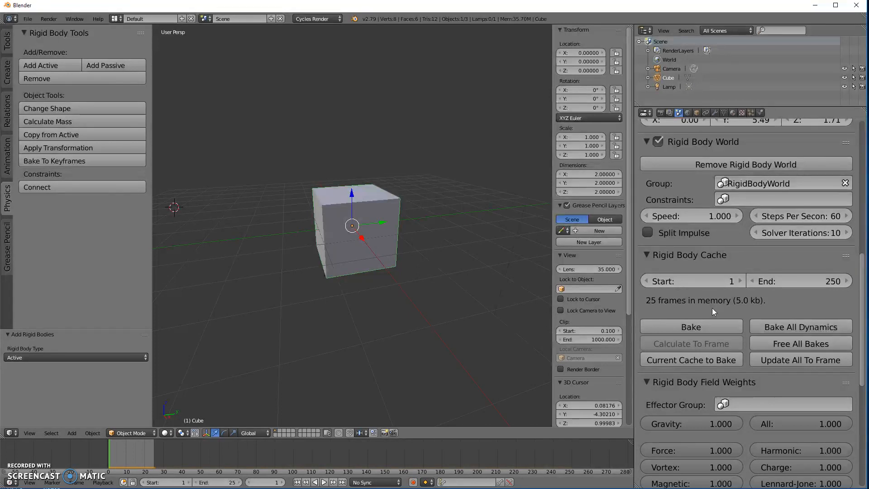
scroll(735, 286, down, 1)
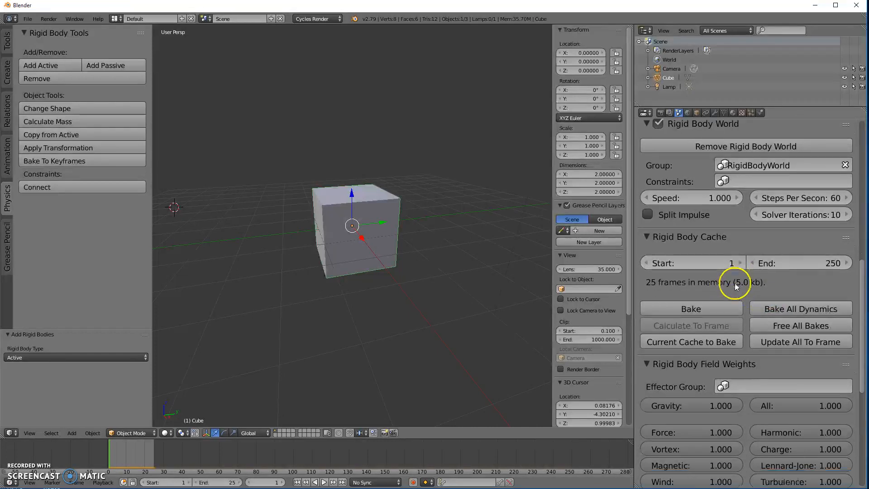
scroll(735, 286, down, 2)
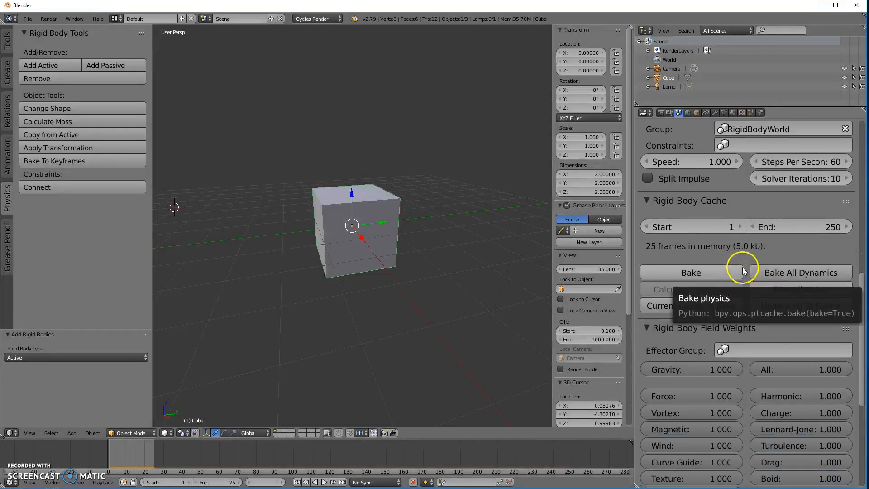
click(324, 482)
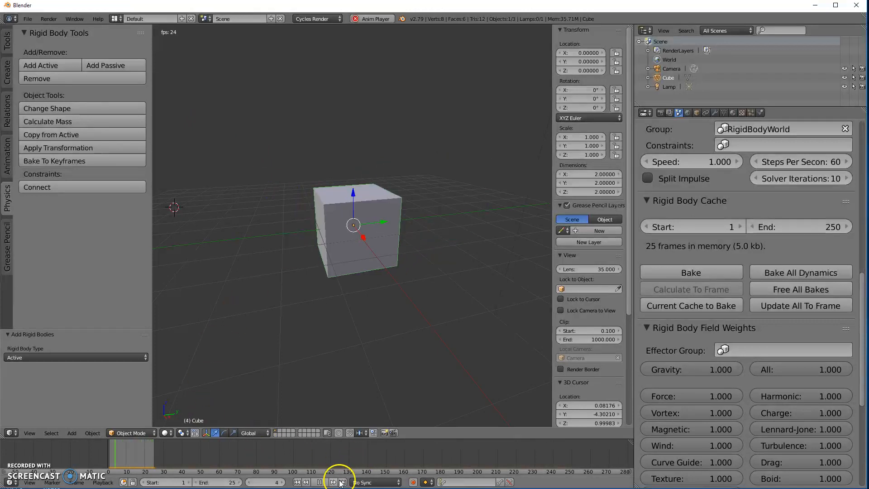
click(320, 482)
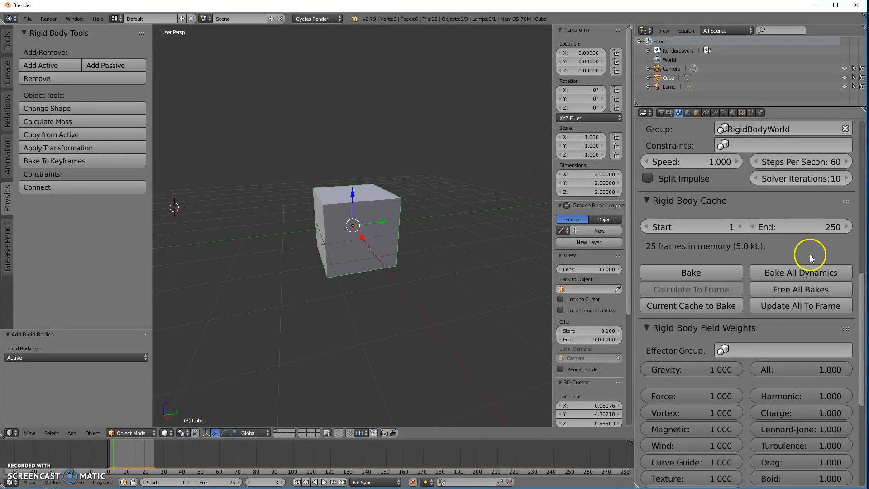
Set the effector group in the Rigid Body Field Weights to RigidBodyWorld.
scroll(809, 259, down, 3)
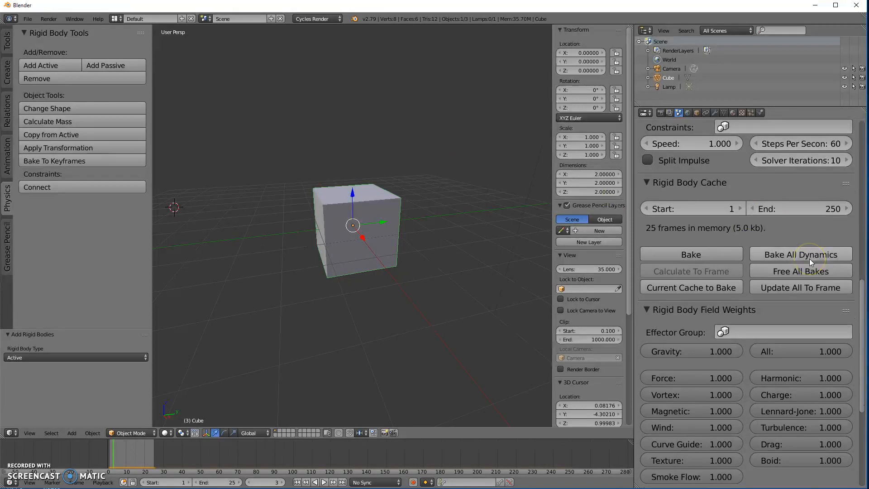
scroll(717, 272, down, 3)
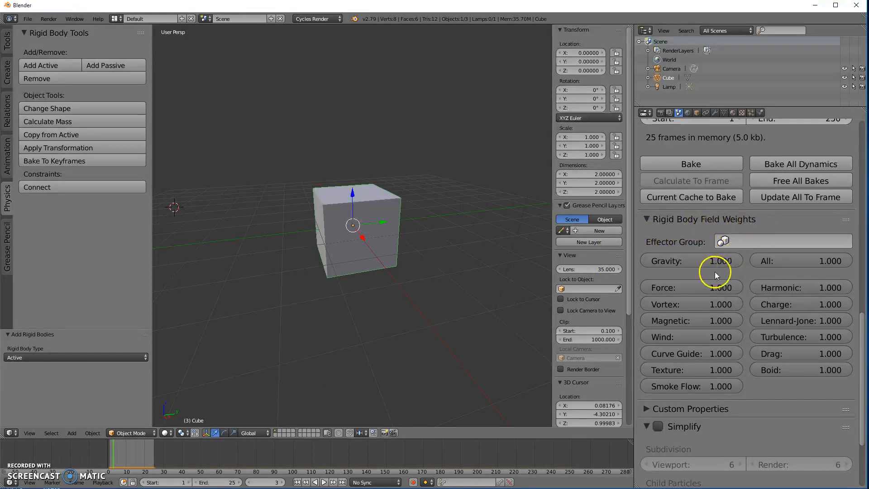
click(751, 243)
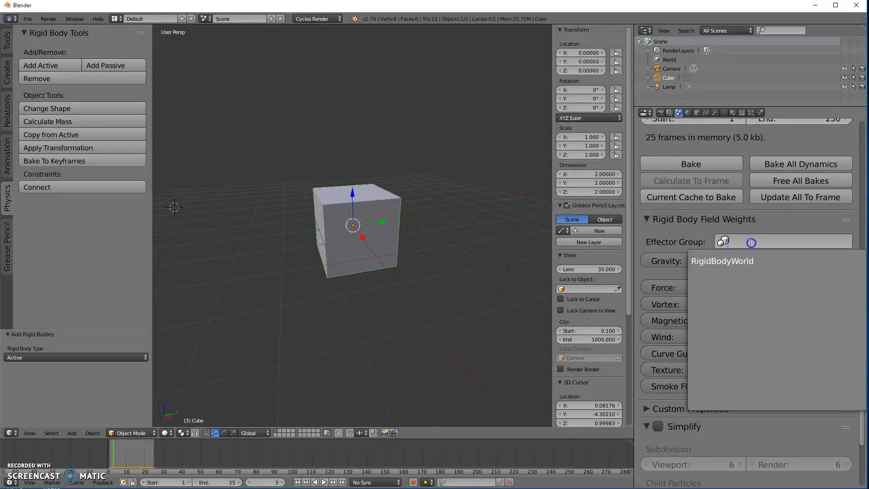
click(737, 261)
mouse_move(734, 262)
mouse_down()
mouse_move(585, 271)
mouse_move(747, 273)
mouse_up()
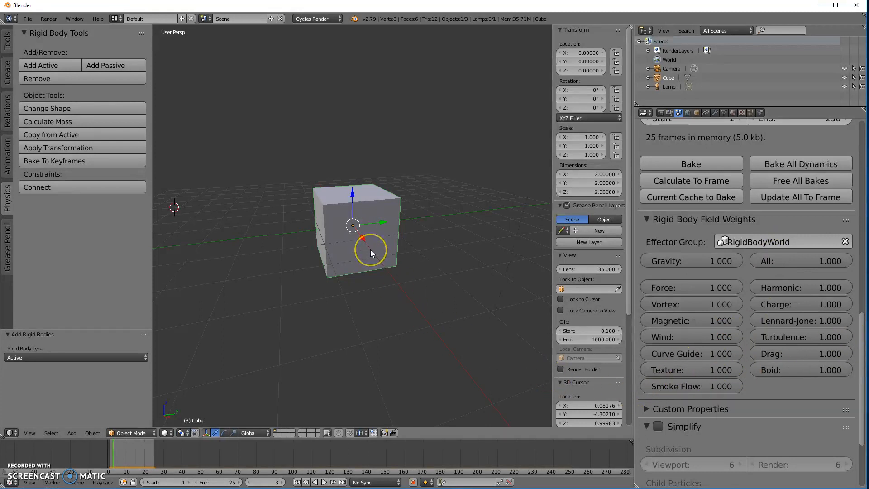
key(shift+a)
mouse_move(368, 250)
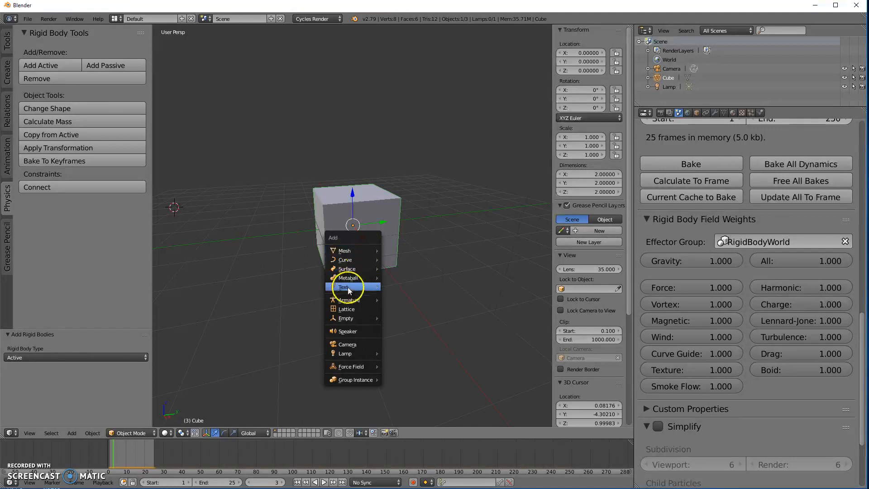
mouse_move(362, 319)
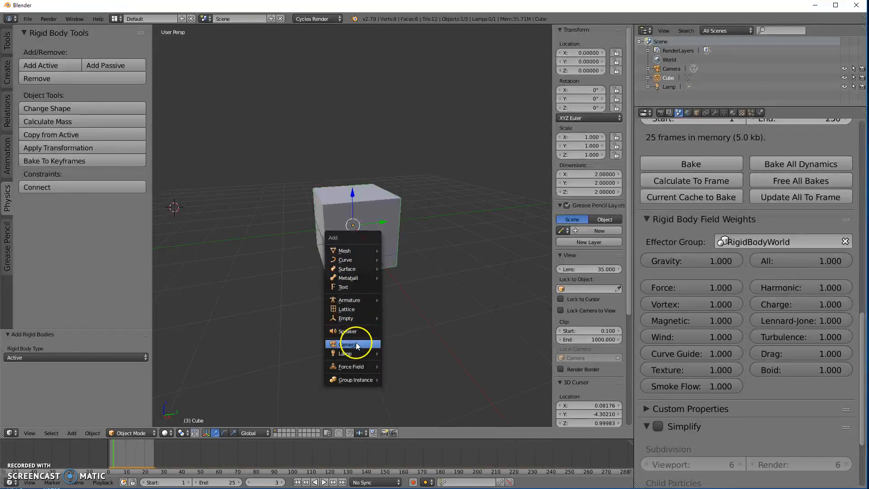
mouse_move(357, 366)
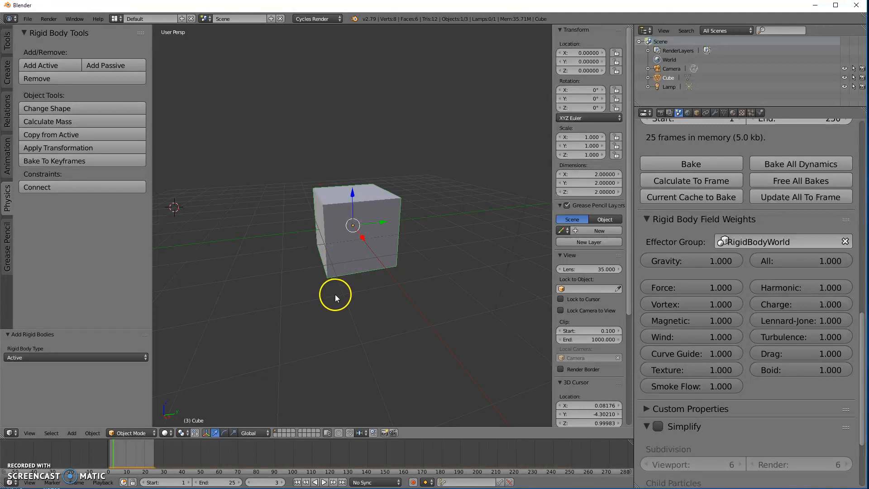
Add a vortex force field at the 3D cursor and move it about 1.87 units along the Y axis.
key(shift+a)
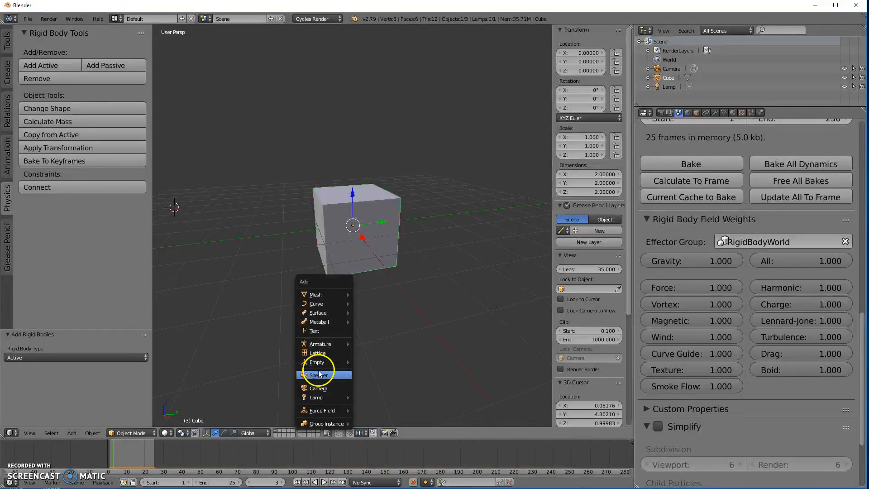
click(338, 410)
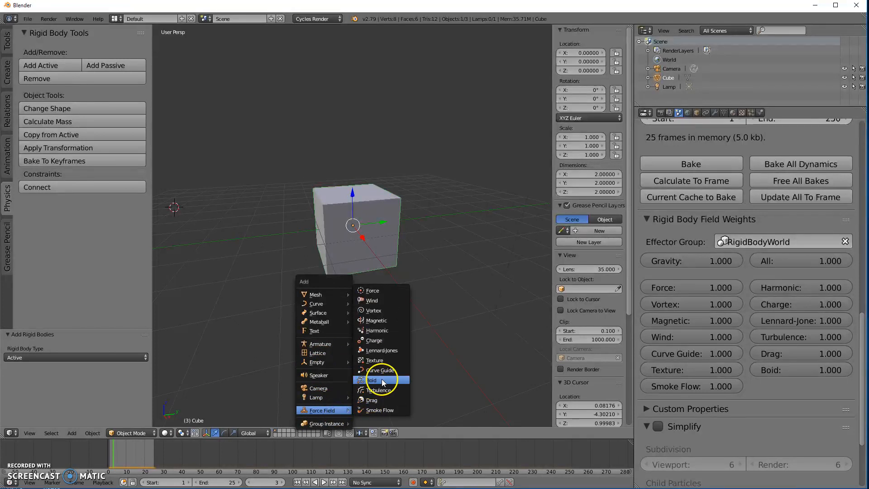
click(378, 312)
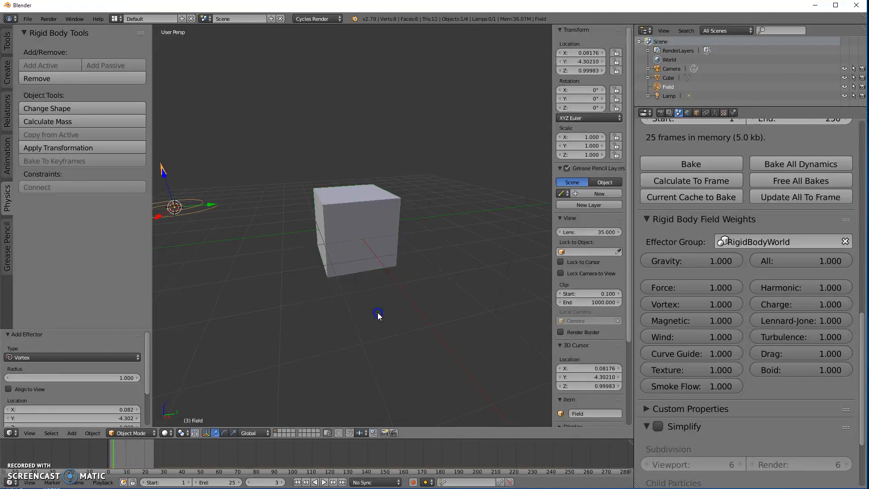
drag(214, 207, 314, 223)
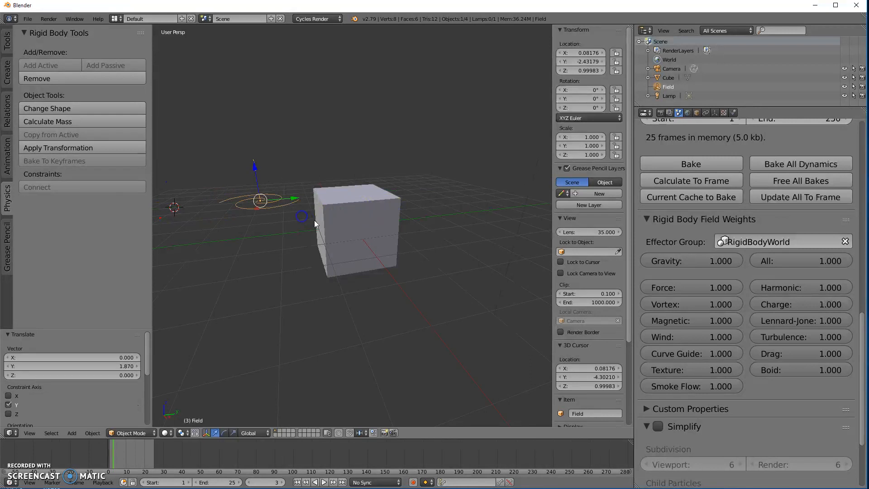
Snap the 3D cursor to the scene's center and the vortex field to the cursor.
key(shift+s)
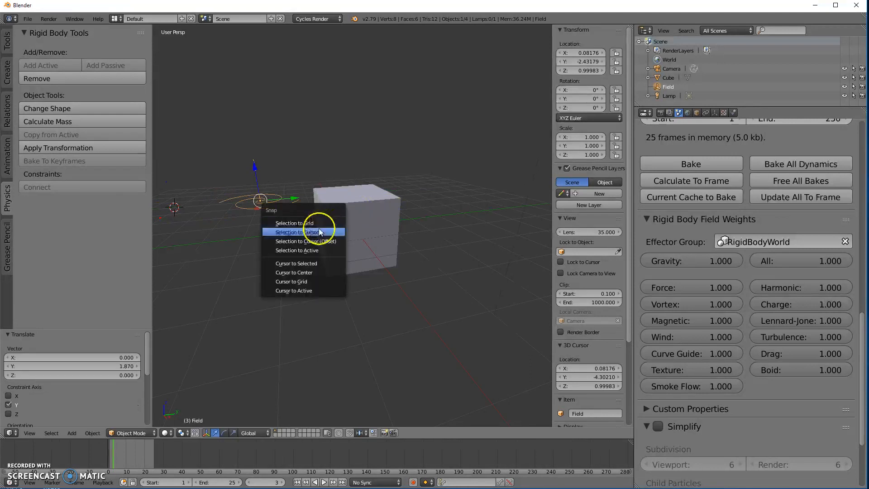
click(313, 272)
key(shift+s)
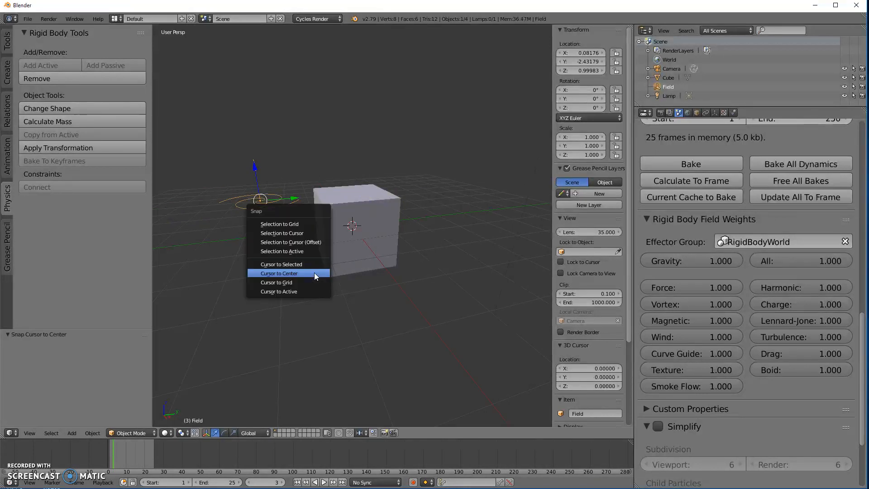
click(291, 233)
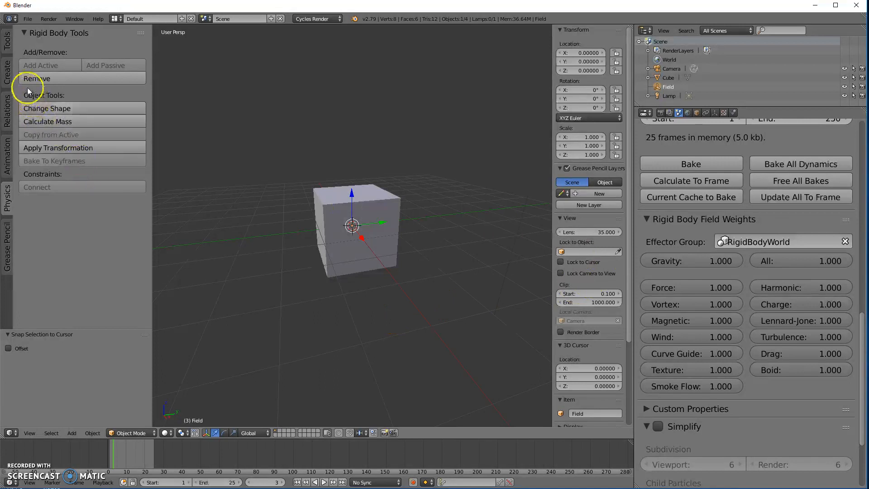
Play the rigid body simulation and set the animation's end frame to 250.
click(324, 482)
click(238, 482)
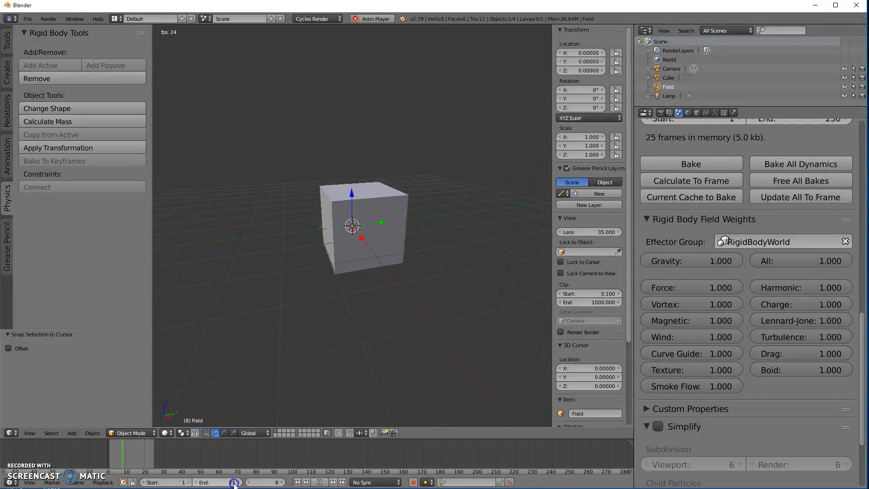
text(25)
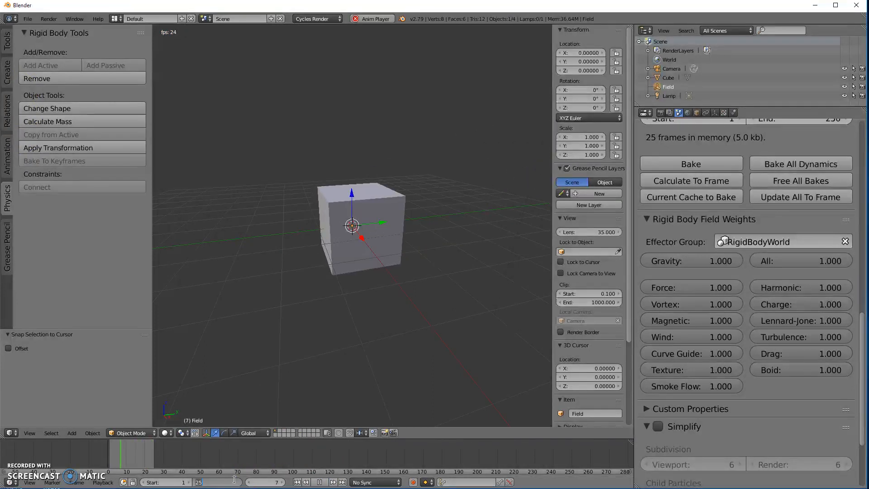
text(0)
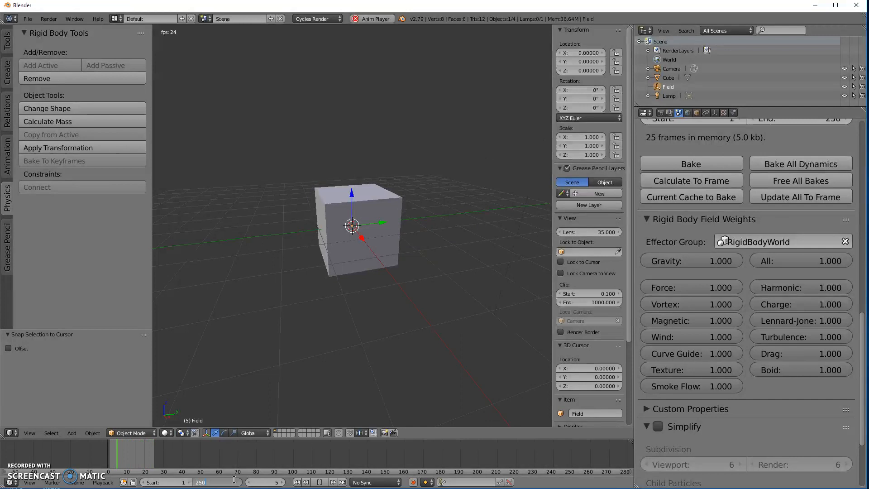
key(Return)
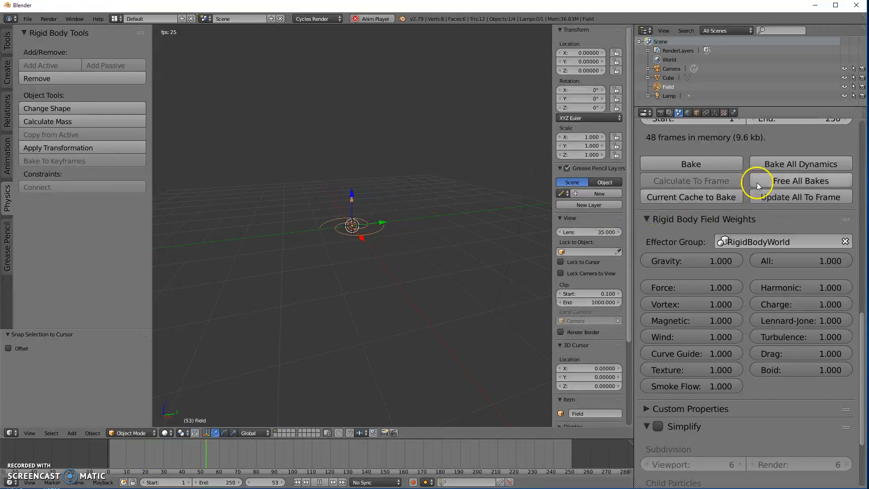
Set the scene's Y gravity to 0 while the simulation plays, and stop the playback at frame 54.
scroll(797, 295, up, 6)
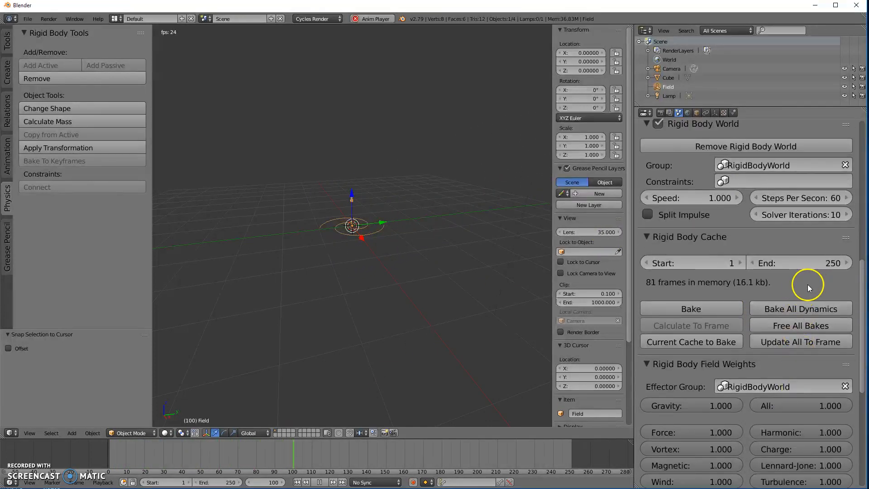
scroll(807, 285, up, 3)
scroll(806, 294, down, 4)
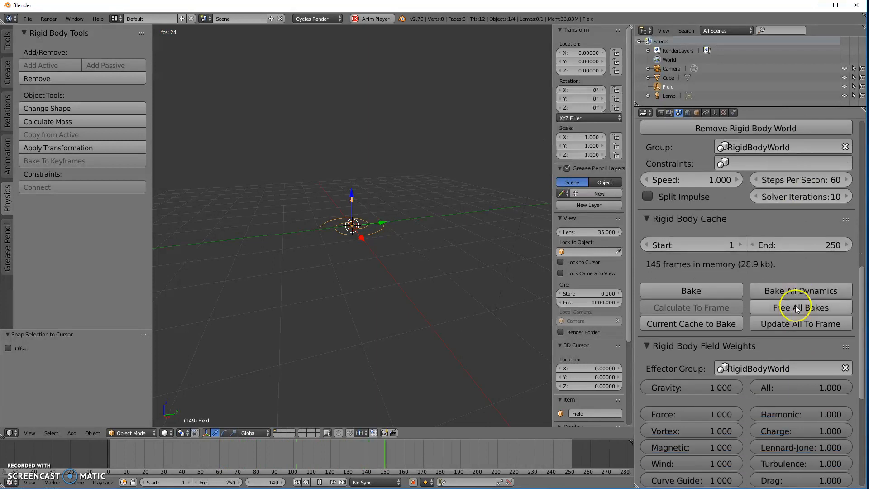
scroll(805, 302, up, 5)
click(753, 175)
text(0)
key(Return)
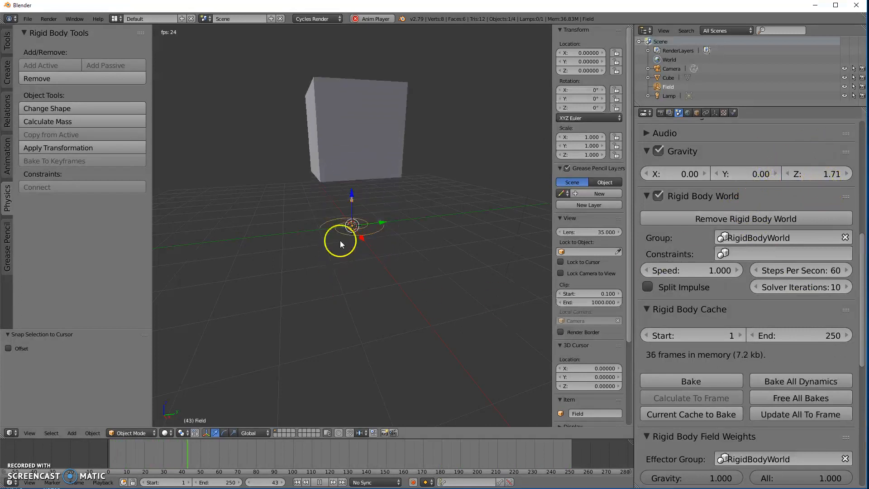
mouse_move(360, 266)
middle_down()
mouse_move(435, 240)
mouse_move(390, 234)
mouse_move(355, 267)
middle_up()
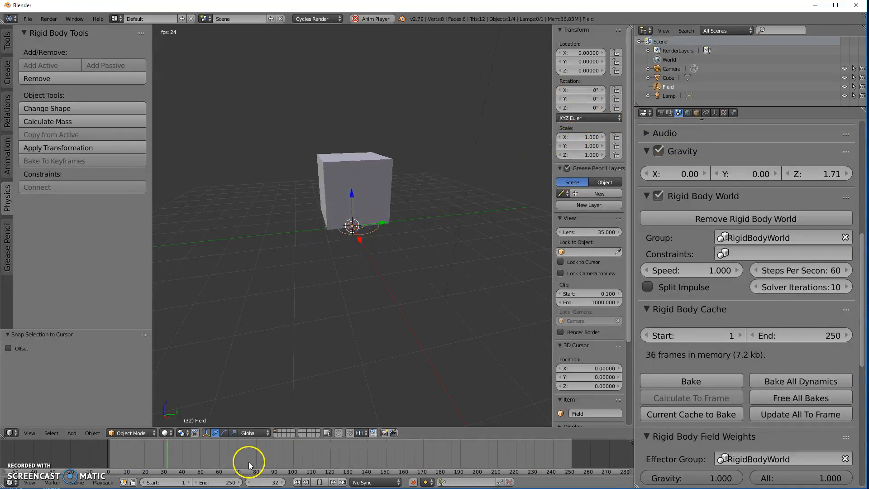
click(320, 482)
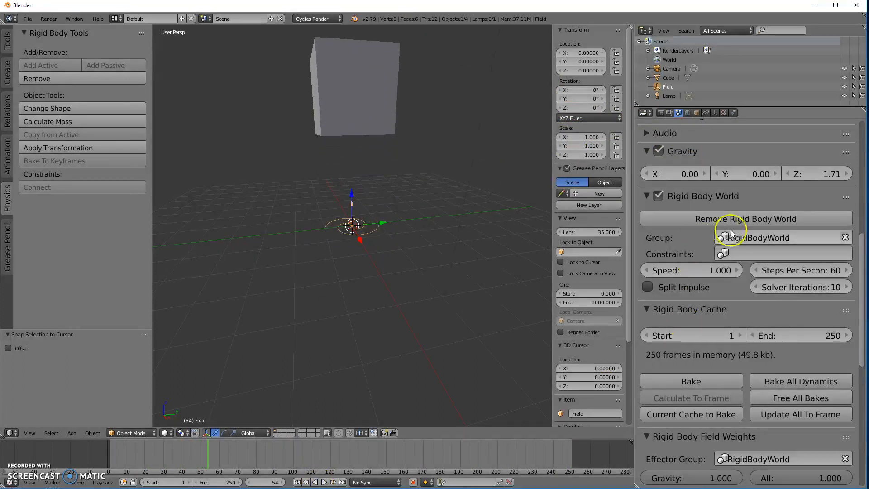
Enable collision absorption in the vortex field's physics settings and select the cube to show its physics settings.
scroll(735, 237, down, 15)
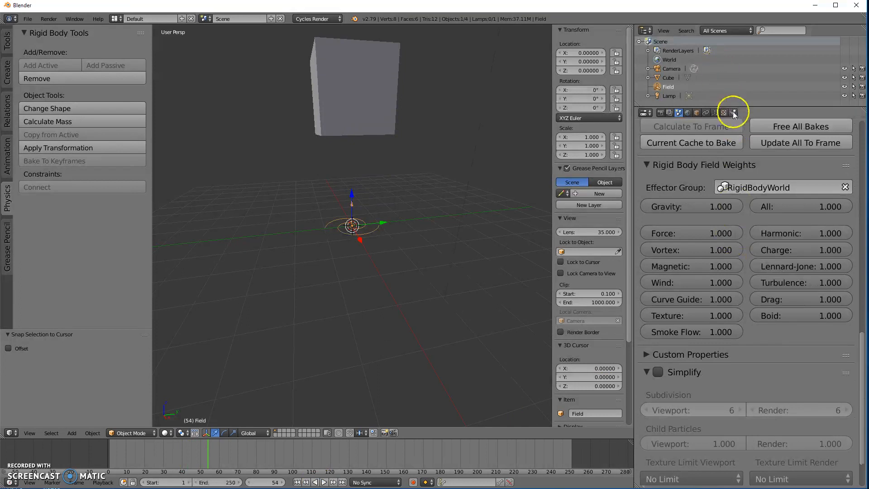
click(733, 113)
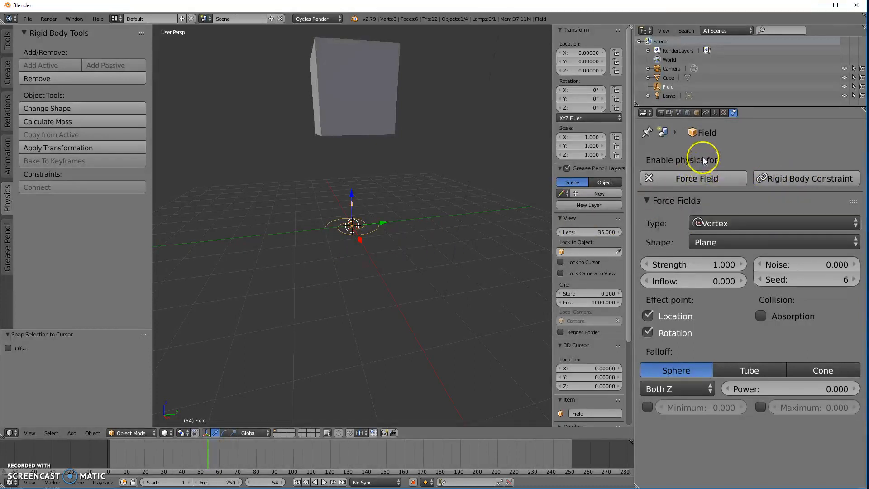
click(728, 246)
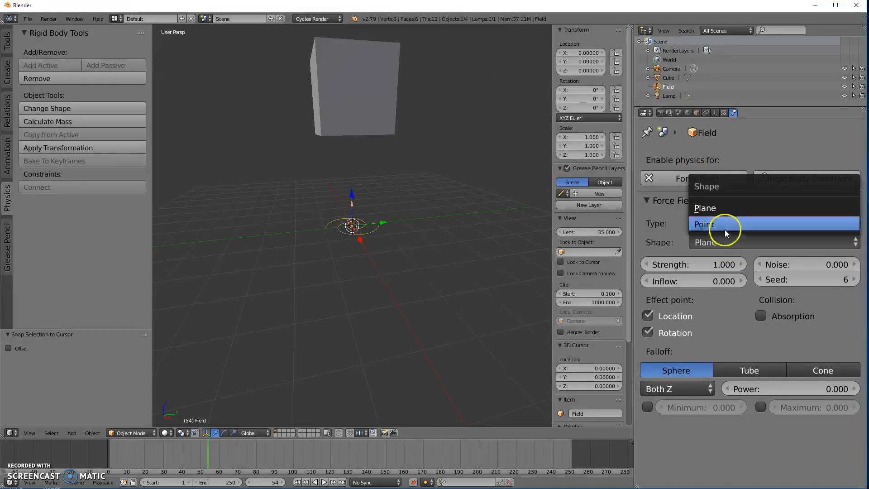
click(841, 318)
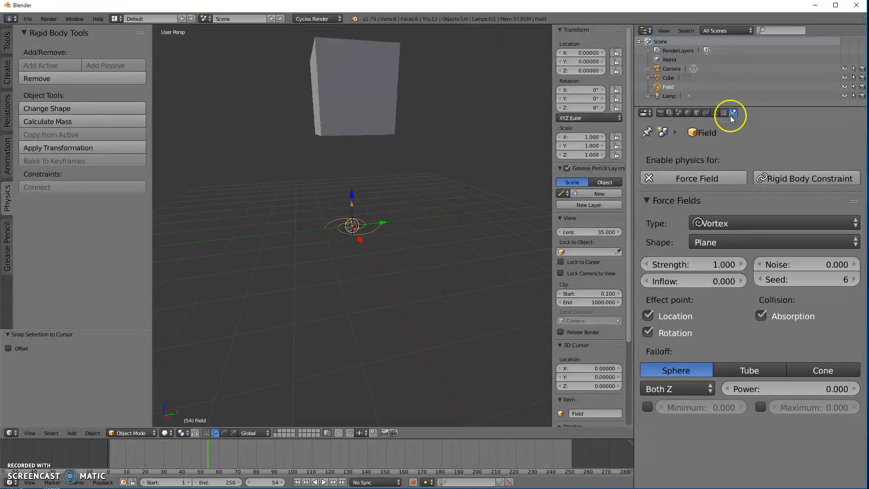
right_click(338, 85)
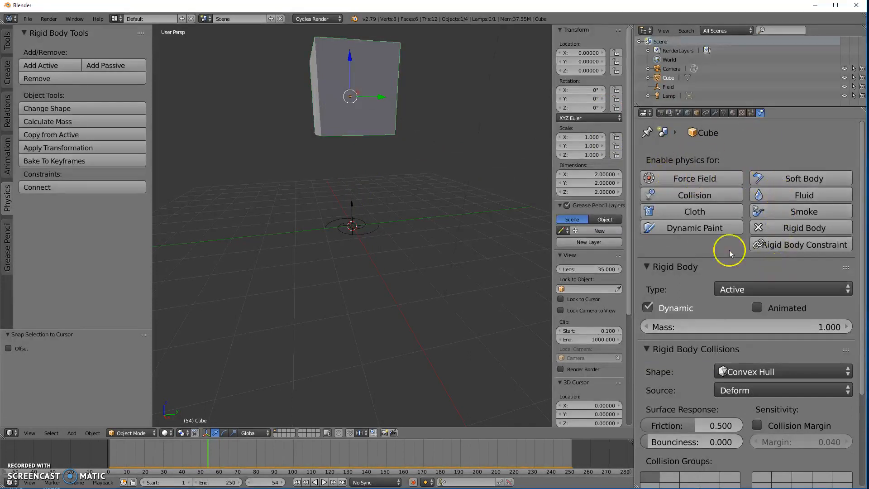
Enable a force field on the cube, return to frame 1 and lower the cube along Z to about 0.445.
click(696, 181)
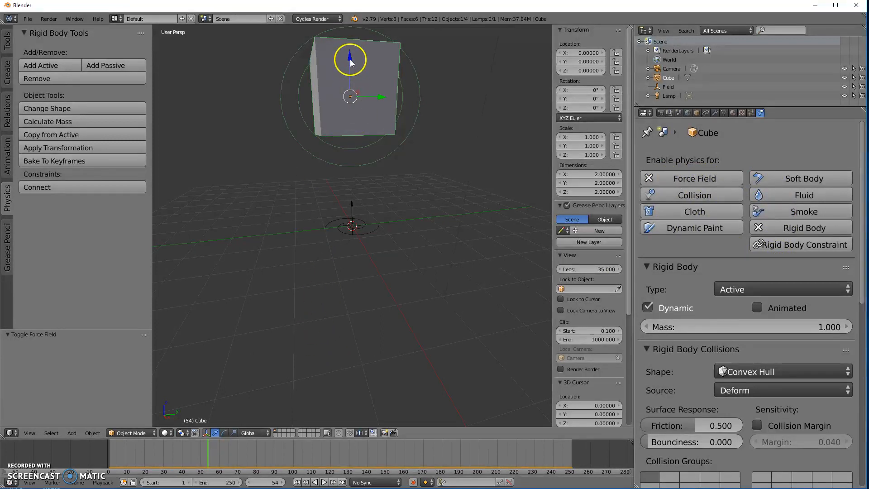
drag(350, 55, 357, 174)
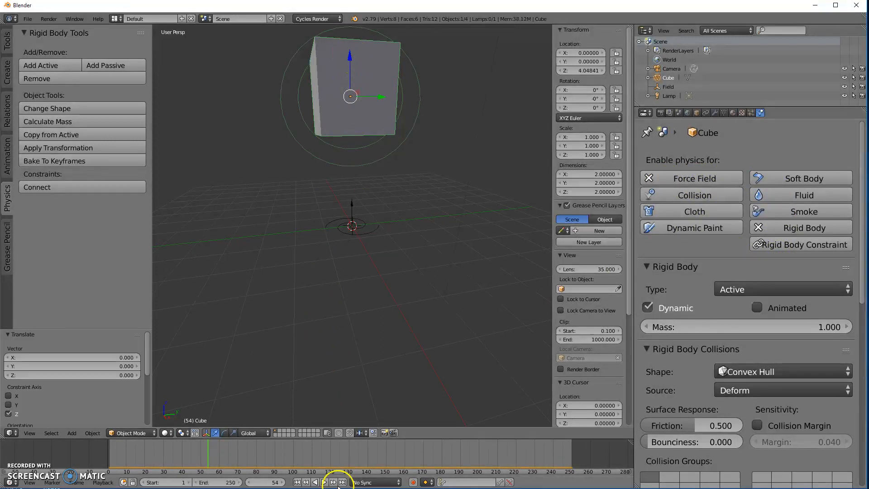
click(298, 482)
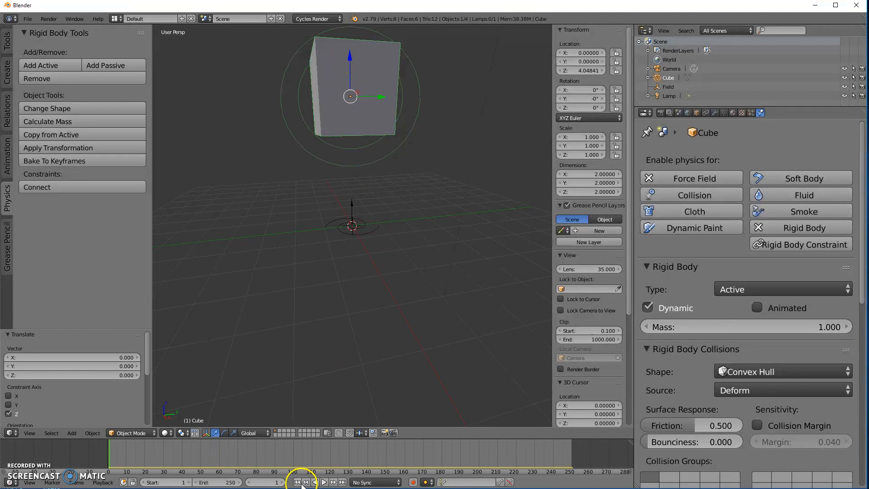
drag(350, 57, 352, 176)
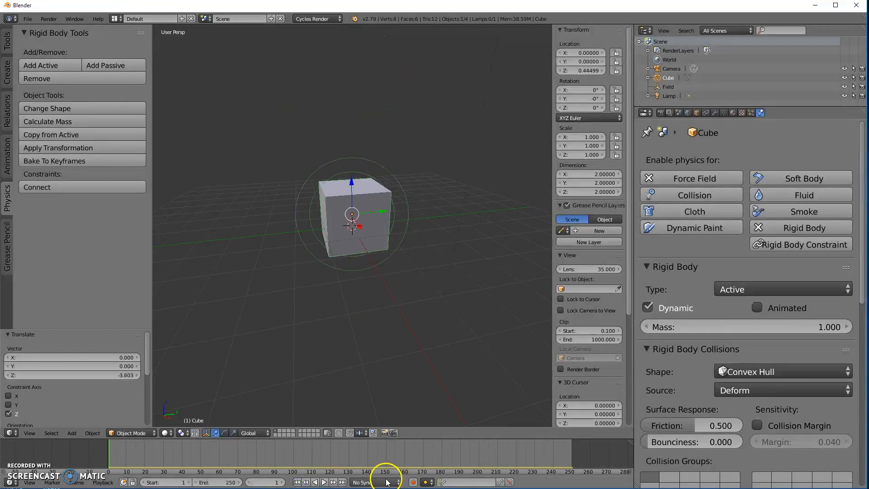
Play the simulation with the cube's own force field, stop it and return to the first frame.
click(326, 482)
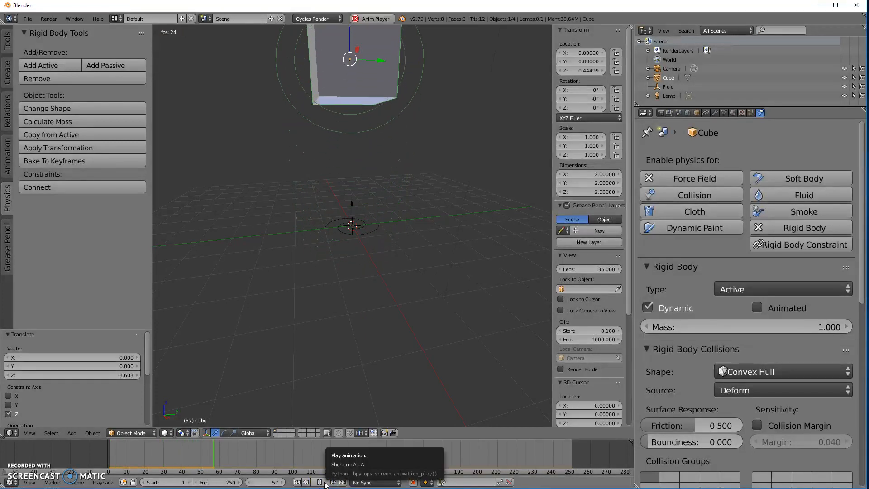
click(319, 482)
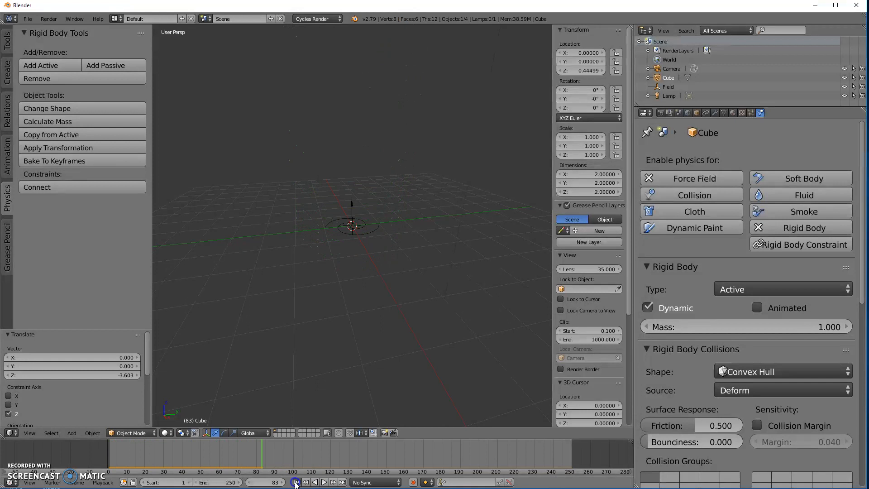
click(296, 482)
Examine the cube's rigid body collision, dynamics and force field settings, including the collision shape options.
scroll(814, 340, down, 2)
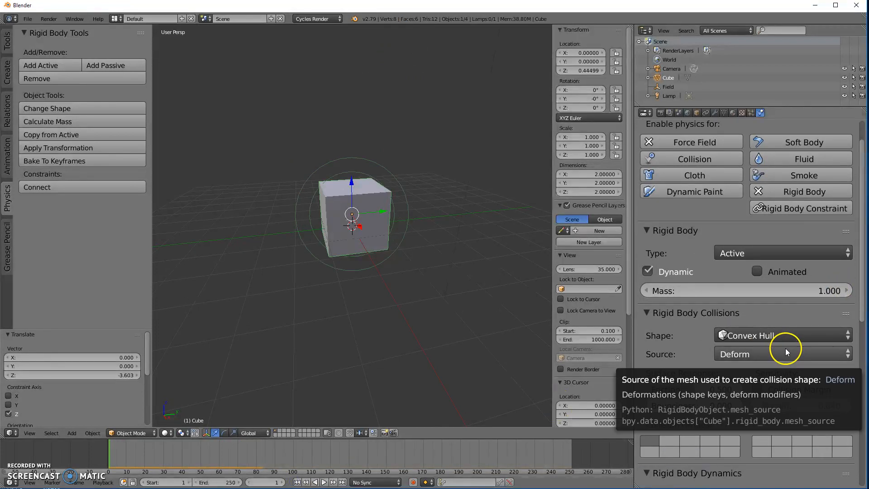
scroll(788, 350, down, 2)
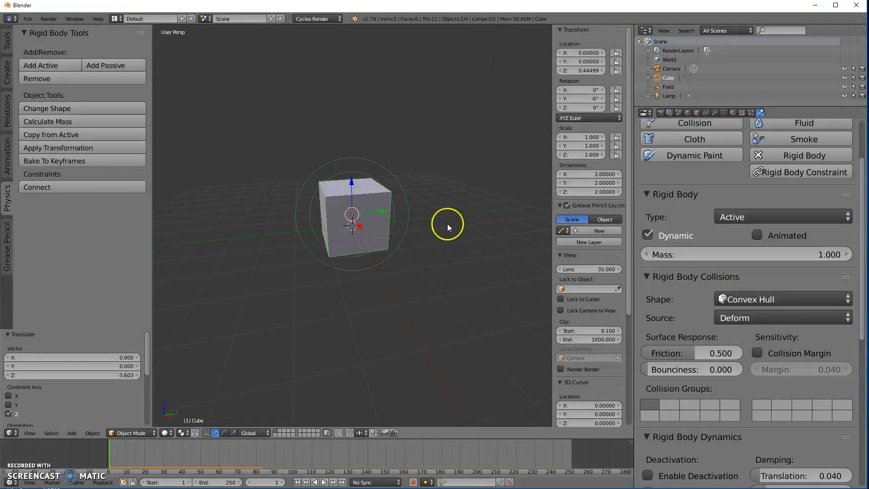
scroll(737, 299, down, 1)
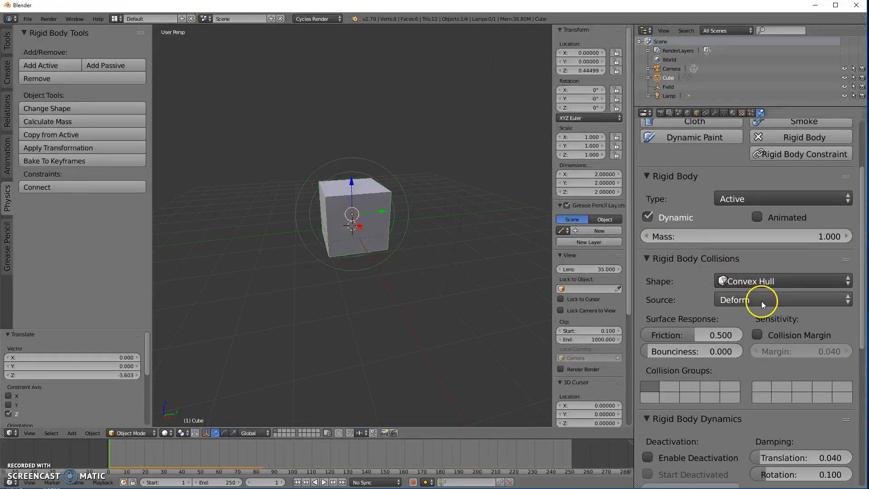
scroll(698, 308, down, 3)
scroll(699, 308, down, 6)
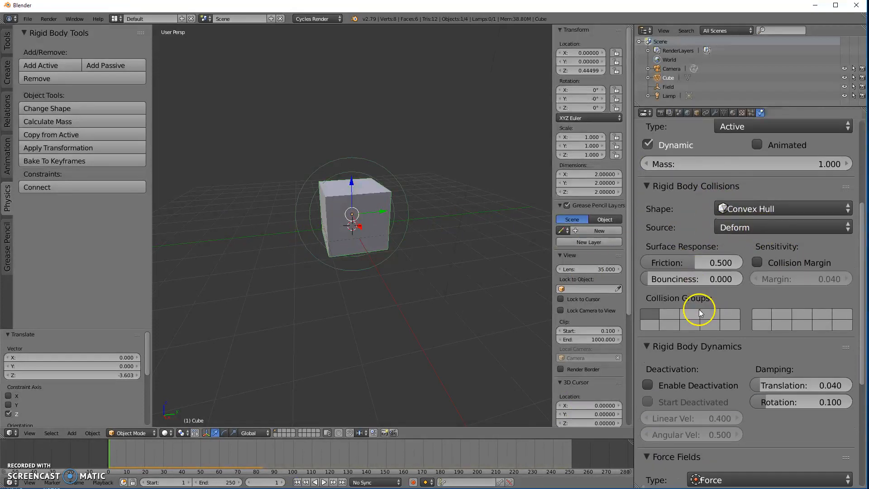
scroll(704, 308, up, 9)
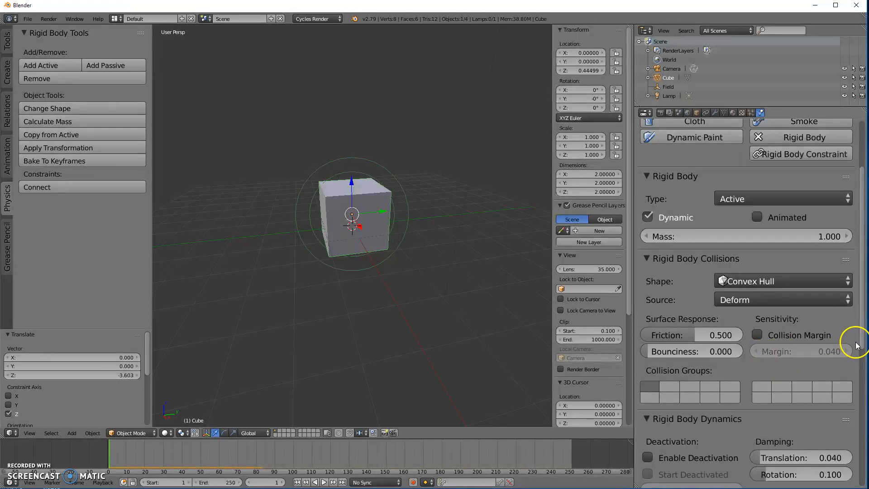
scroll(752, 294, up, 4)
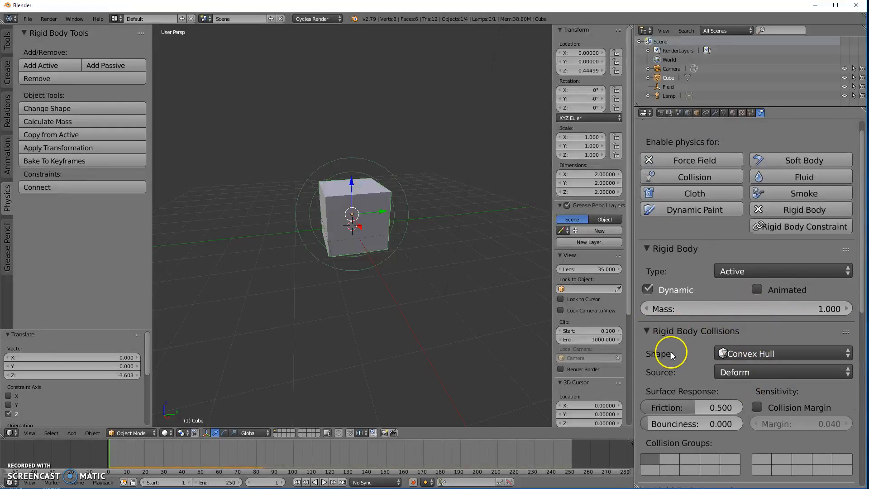
click(767, 353)
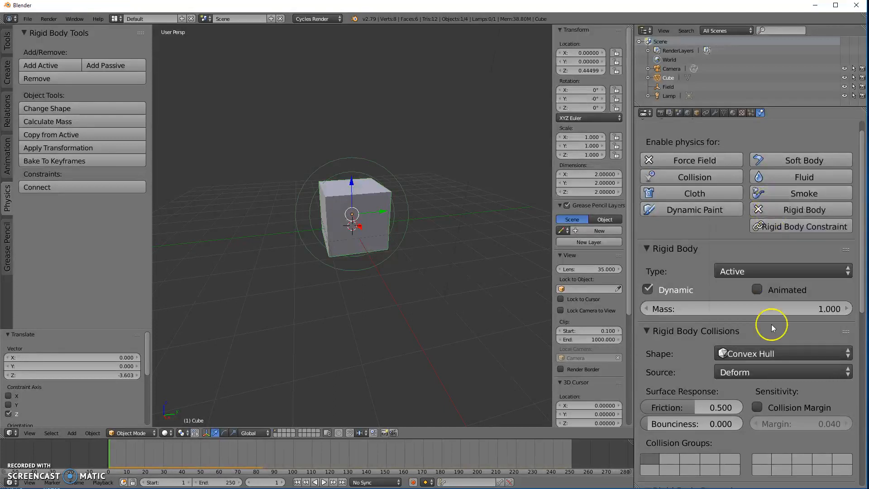
scroll(693, 231, up, 1)
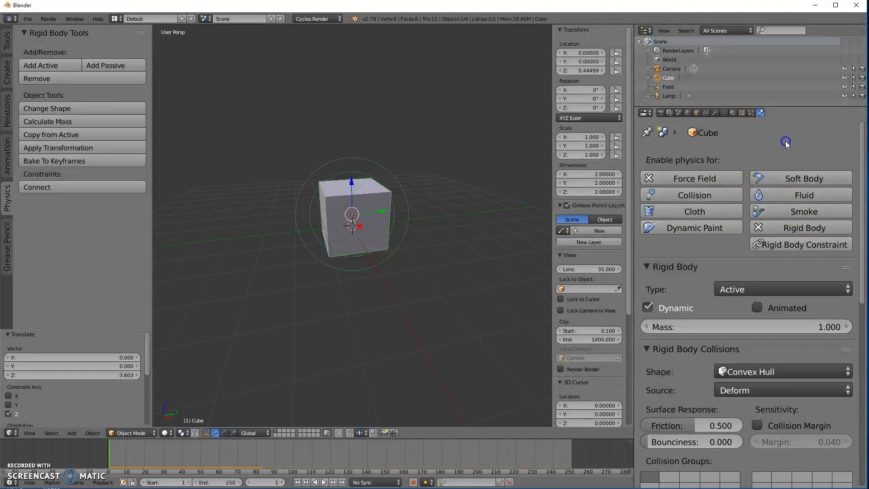
Look through the cube's object constraint properties and the scene properties, and finish on the world properties.
click(705, 112)
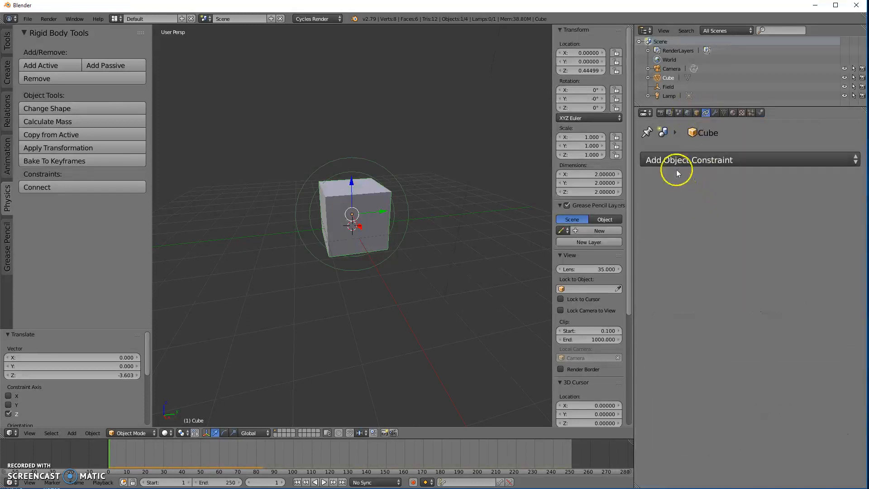
click(689, 113)
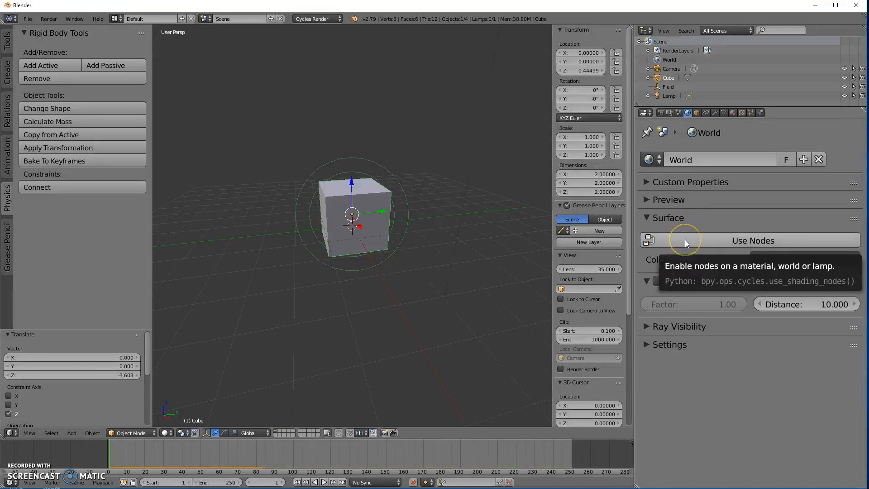
click(678, 113)
scroll(740, 299, down, 3)
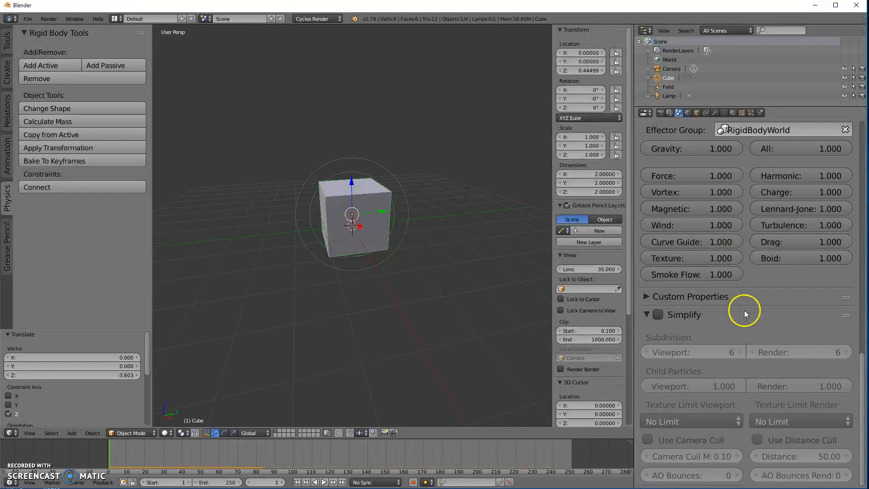
scroll(724, 227, up, 6)
click(687, 113)
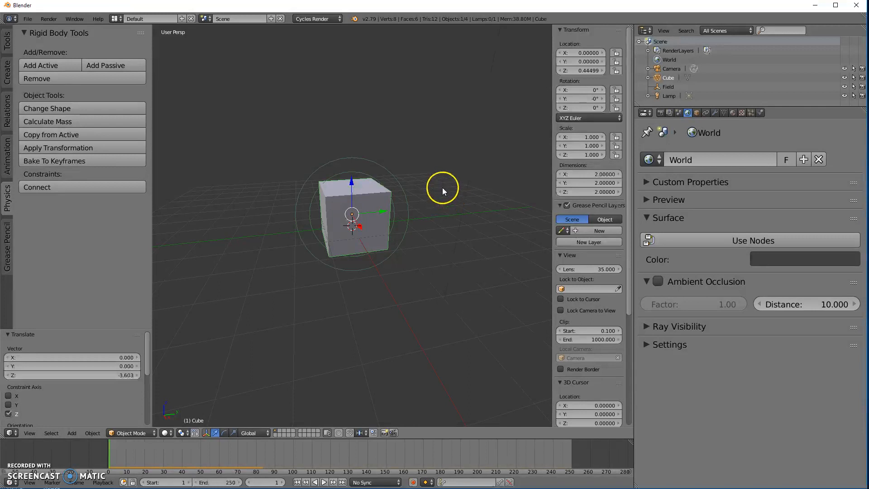
Switch the 3D view to rendered shading and frame the cube closer from an angled viewpoint.
key(shift+z)
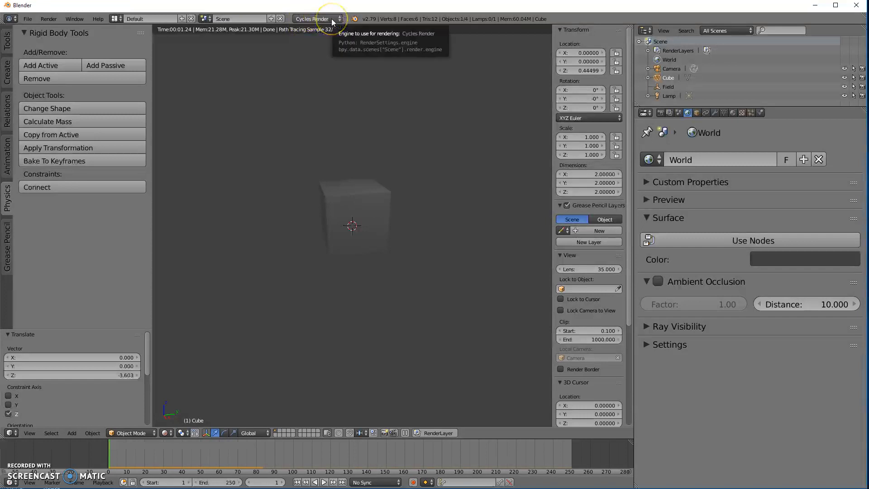
scroll(348, 241, up, 5)
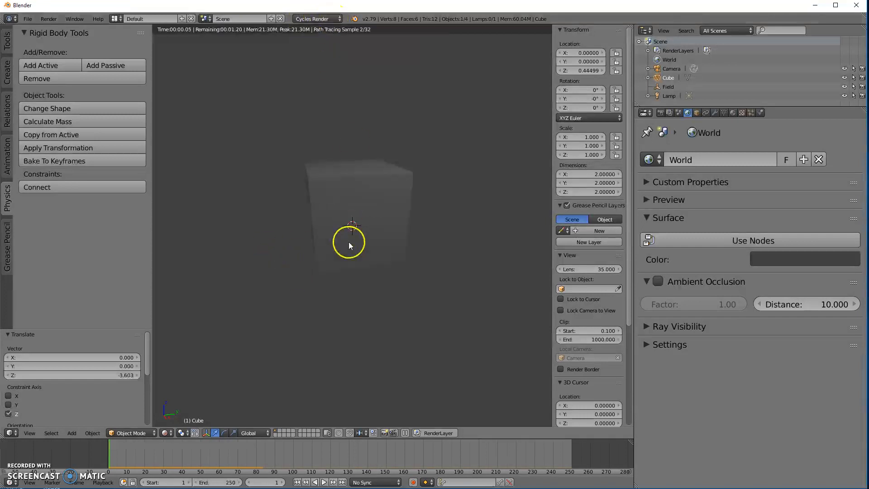
middle_drag(347, 241, 400, 263)
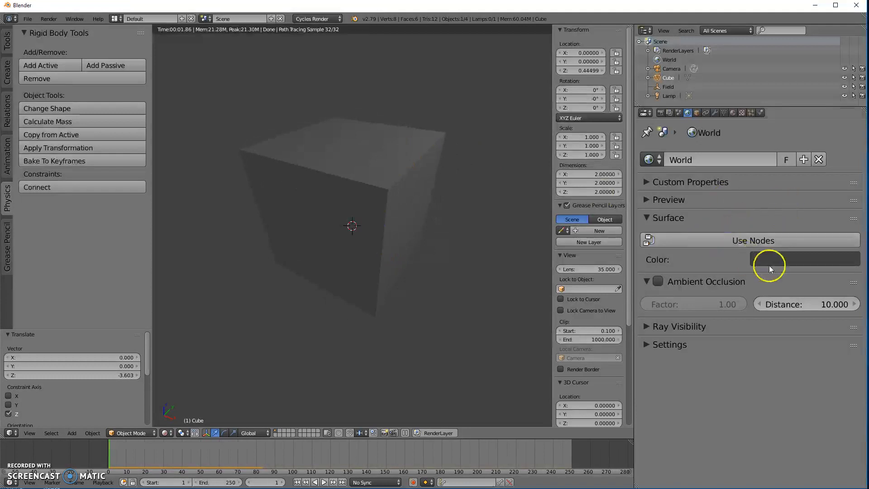
click(783, 258)
mouse_move(792, 112)
mouse_down()
mouse_move(815, 95)
mouse_move(736, 128)
mouse_move(771, 127)
mouse_up()
right_click(771, 127)
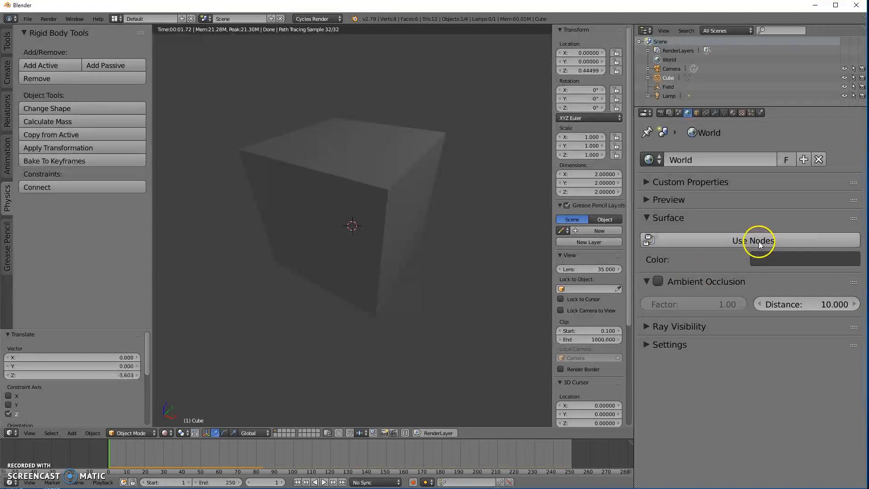
Enable nodes for the world surface, split the timeline area in two and enlarge the upper area to roughly a third of the window.
click(759, 241)
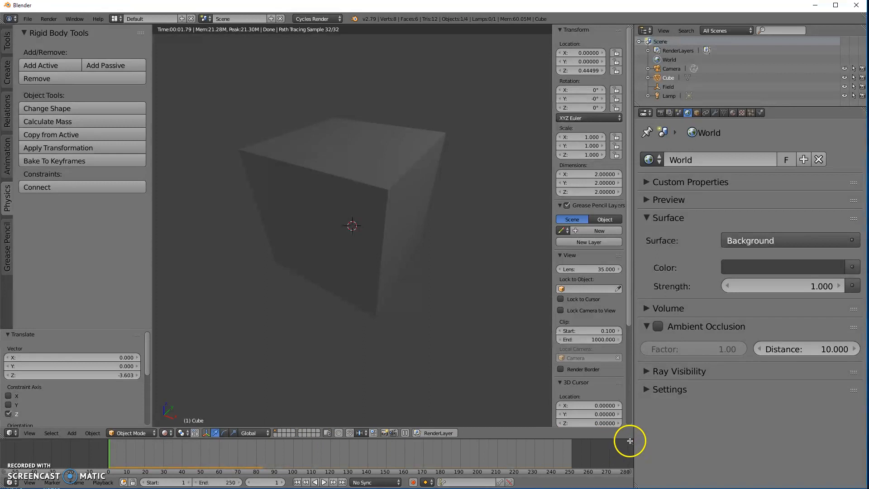
drag(629, 442, 630, 456)
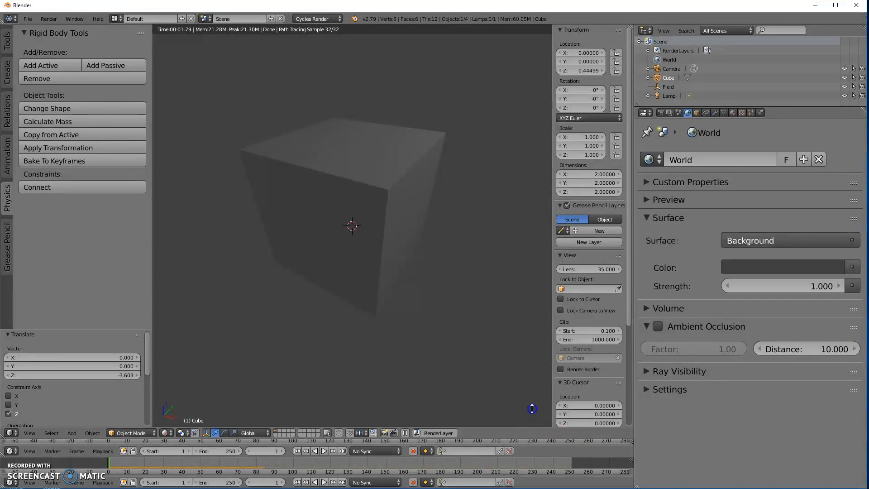
drag(519, 438, 529, 395)
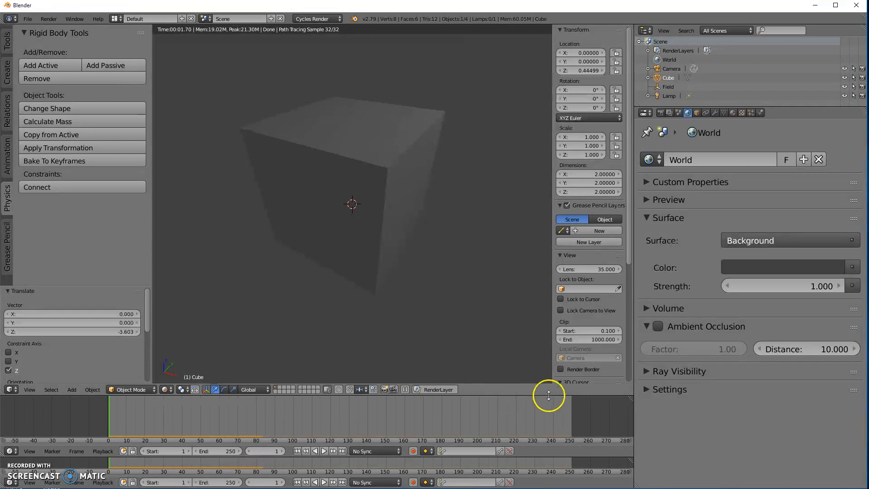
drag(535, 395, 545, 302)
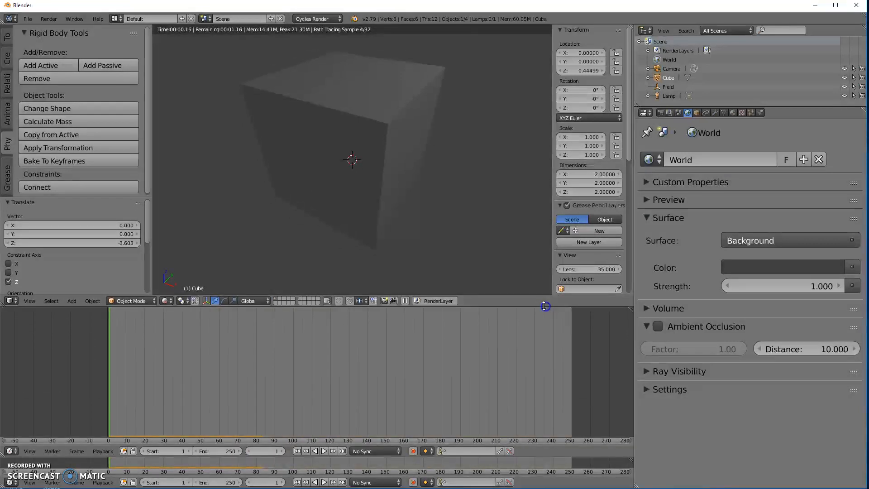
Turn the enlarged timeline area into a Node Editor showing the world's shader nodes.
click(10, 451)
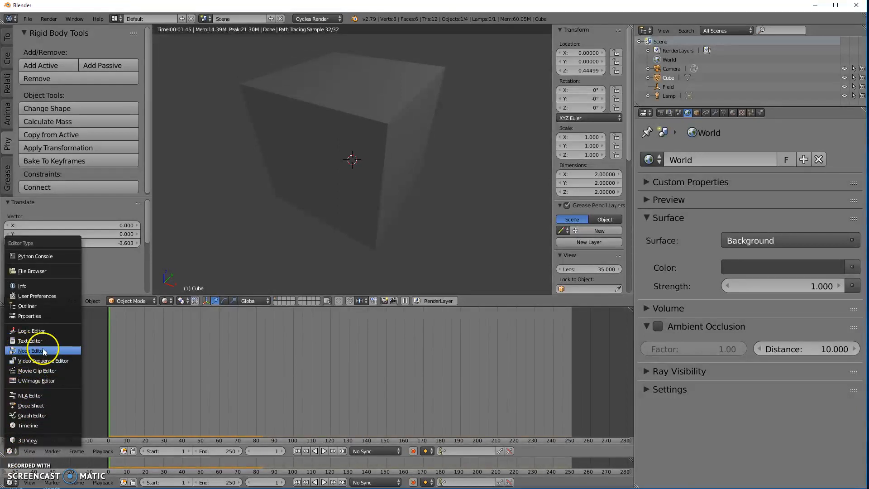
click(64, 351)
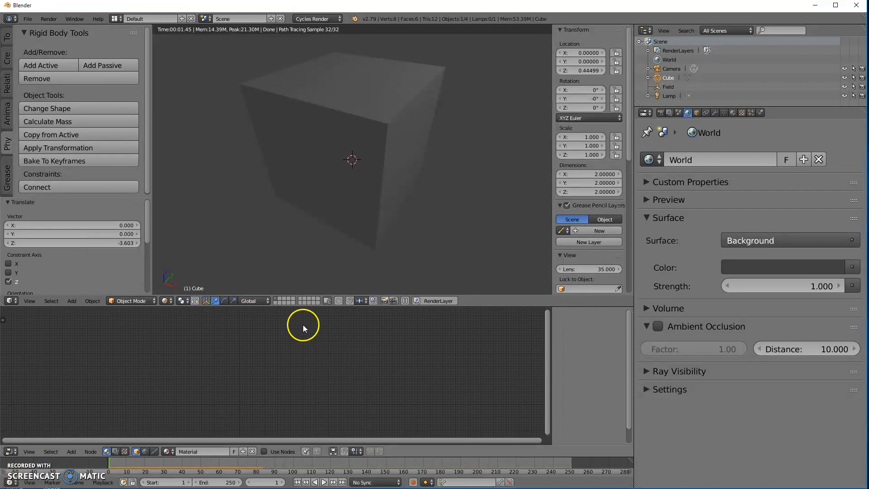
click(145, 451)
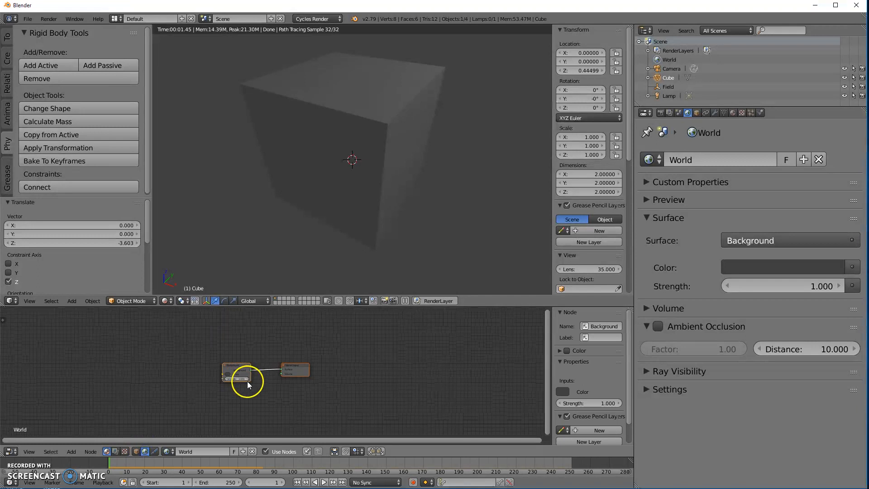
Move the Background node clear of World Output and insert a Sky Texture node into the link between them.
scroll(247, 381, up, 5)
drag(167, 351, 184, 333)
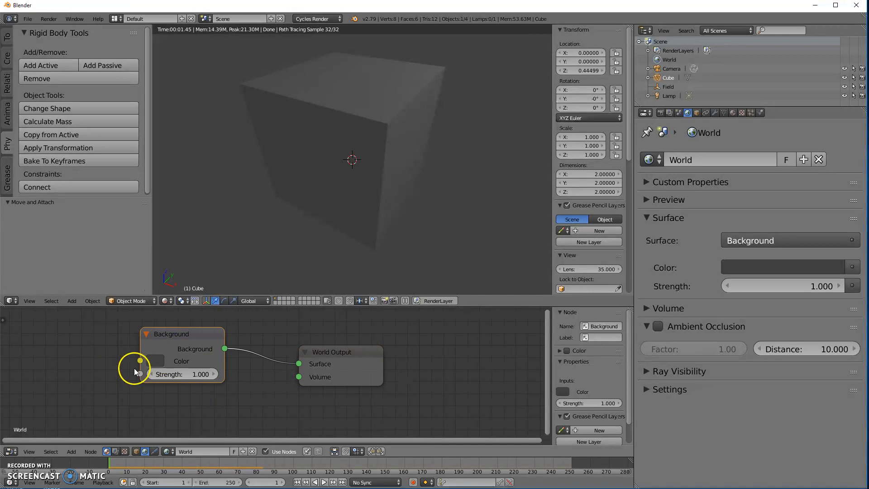
key(shift+a)
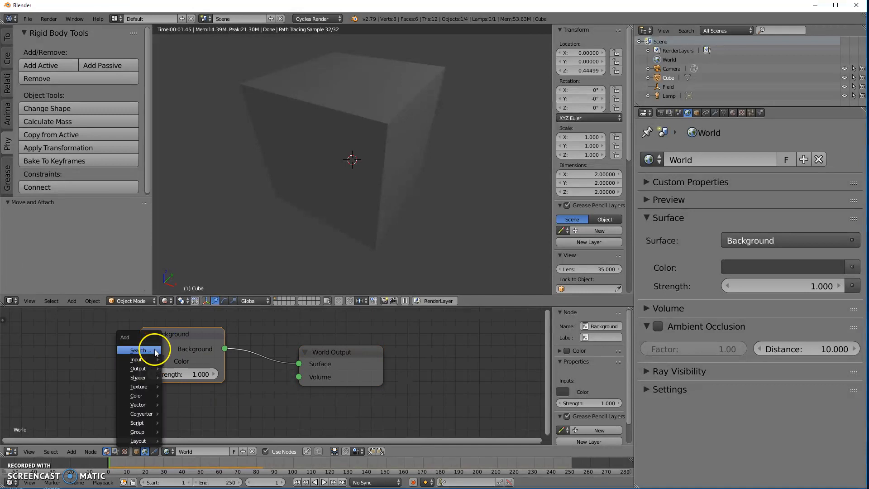
mouse_move(143, 391)
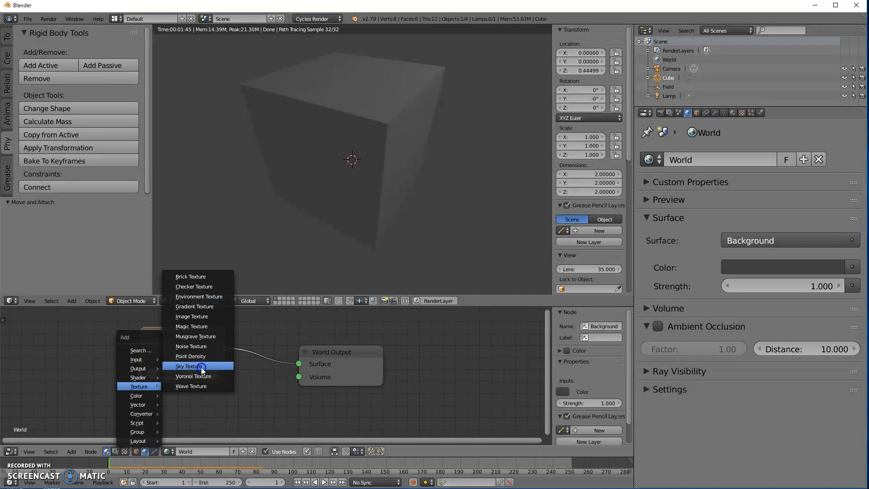
click(201, 370)
click(225, 337)
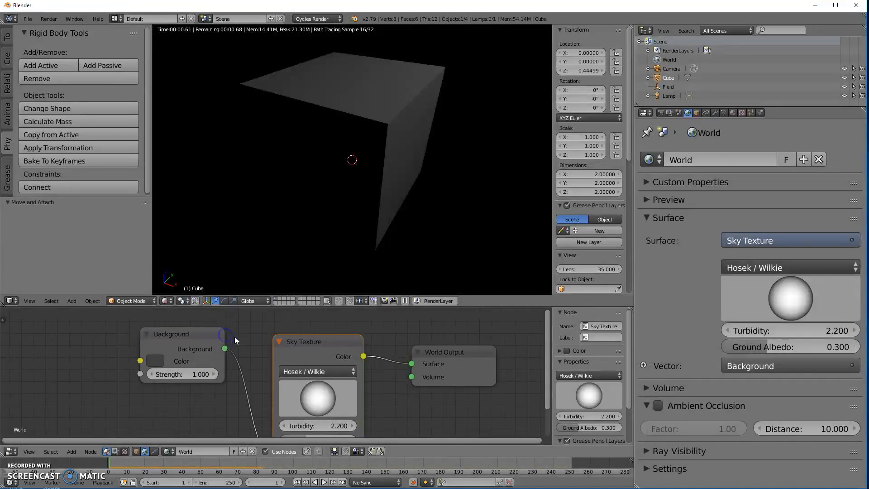
Disconnect the Background node from the Sky Texture's Vector input and move the Sky Texture node closer to Background.
scroll(338, 369, down, 1)
drag(322, 381, 281, 392)
scroll(280, 389, down, 1)
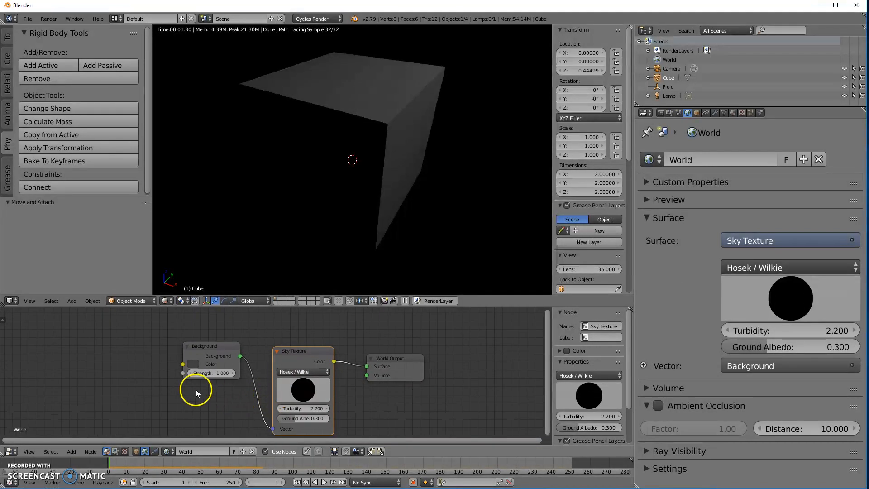
drag(273, 428, 246, 405)
drag(297, 348, 277, 331)
click(281, 366)
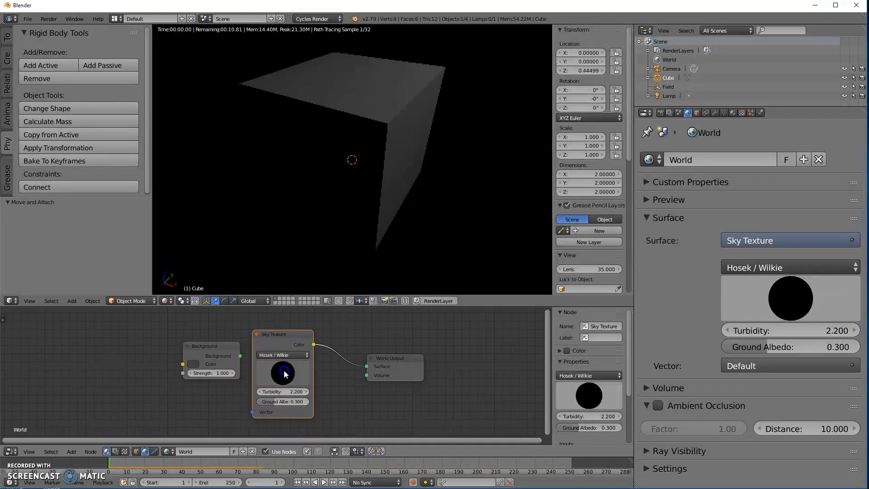
Adjust the Sky Texture's sun direction with turbidity at 5.2 and move the node to the left of the Background node.
drag(223, 370, 221, 371)
drag(291, 374, 292, 392)
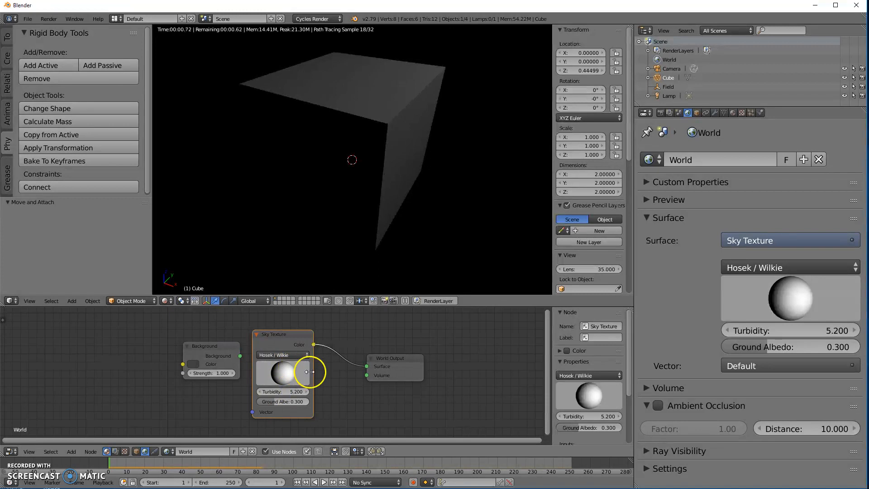
key(g)
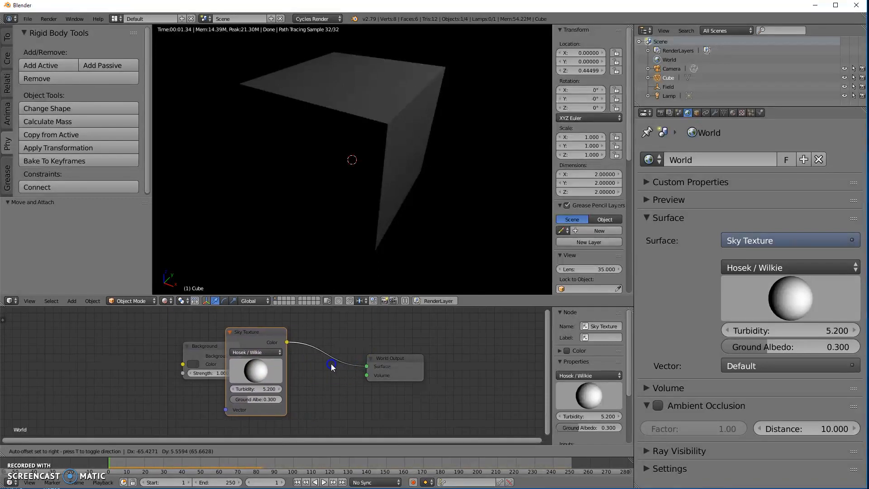
click(215, 360)
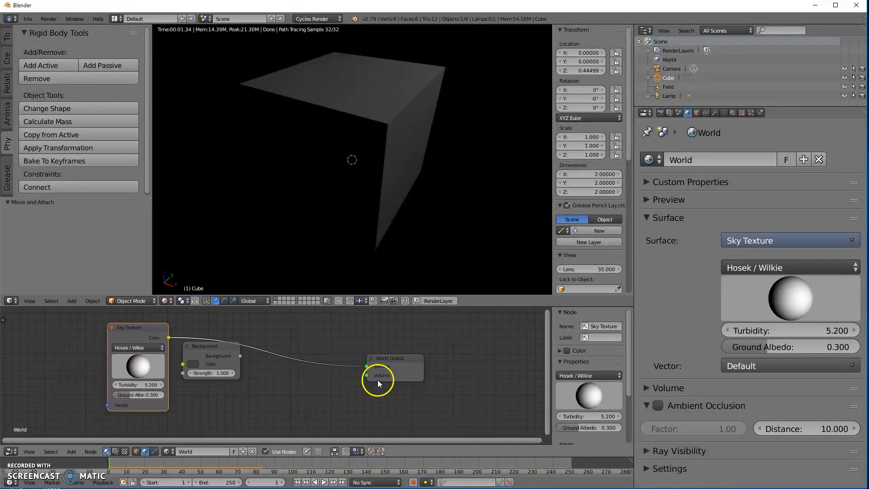
Link Sky Texture's Color to Background's Color input and Background's output to World Output's Surface, placing Background between the two nodes.
drag(370, 365, 184, 364)
drag(237, 347, 311, 355)
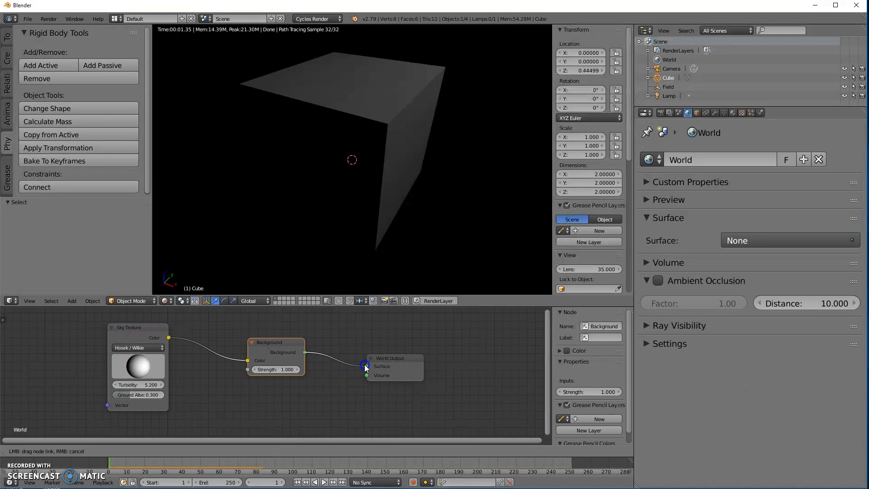
drag(365, 367, 367, 366)
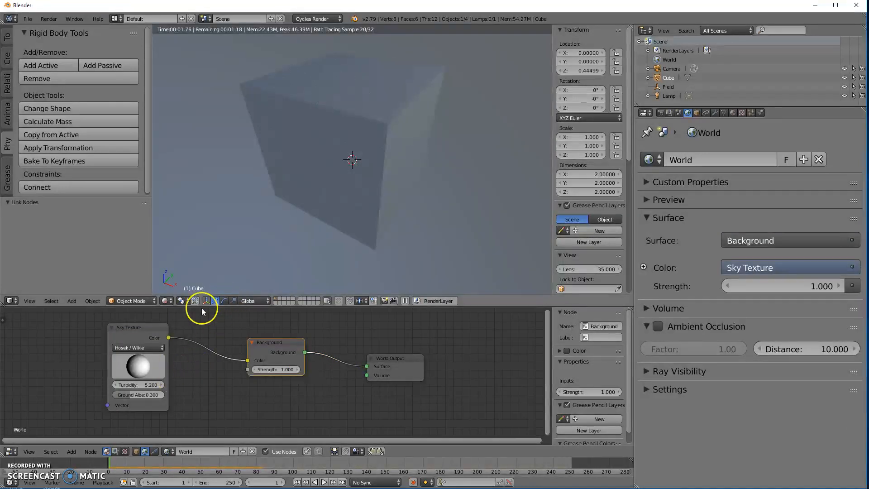
Move the Sky Texture node slightly farther from Background and set the Background strength to 5.2.
middle_drag(423, 188, 416, 156)
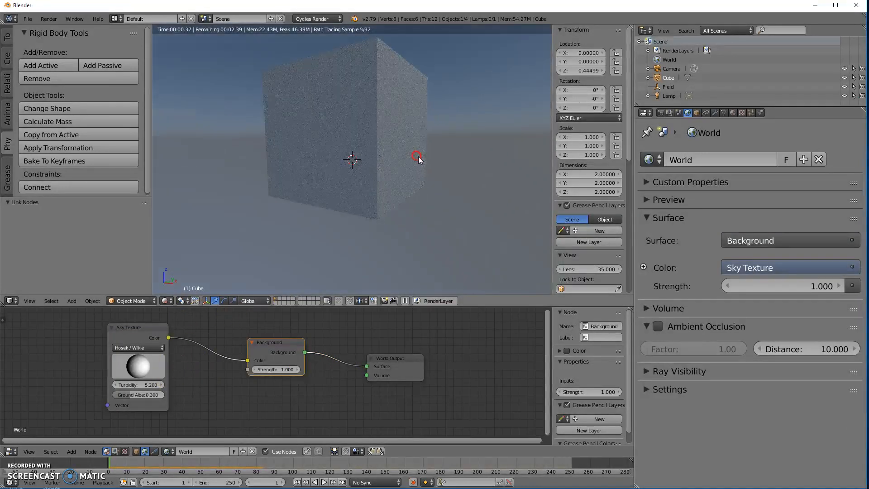
middle_drag(383, 240, 366, 235)
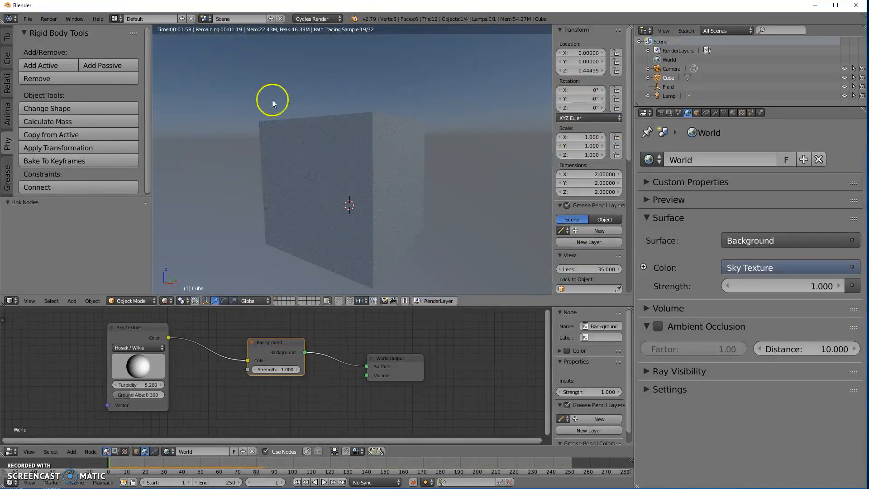
drag(138, 330, 113, 326)
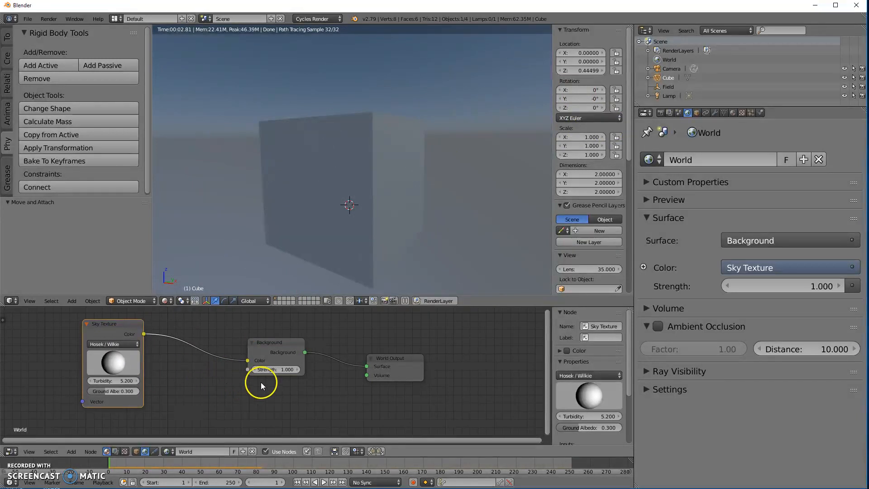
drag(289, 370, 254, 382)
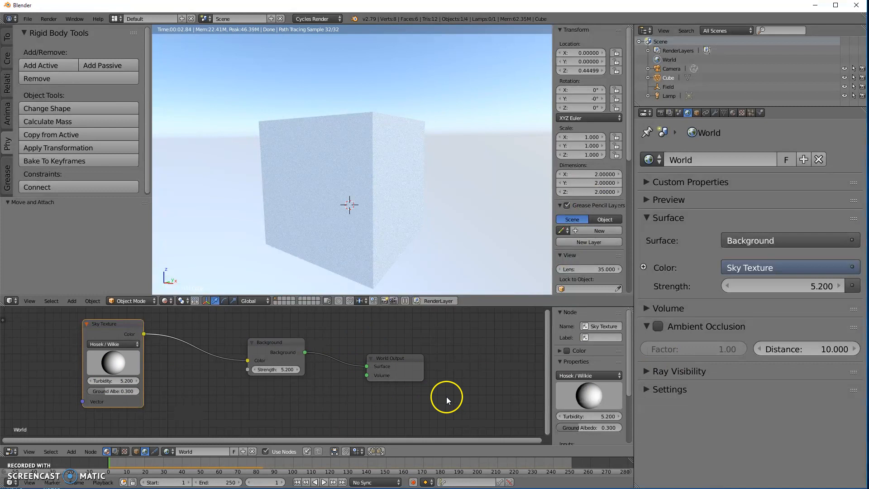
Show the cube's object properties from the Transform section and change the 3D viewport from rendered to solid shading.
click(697, 113)
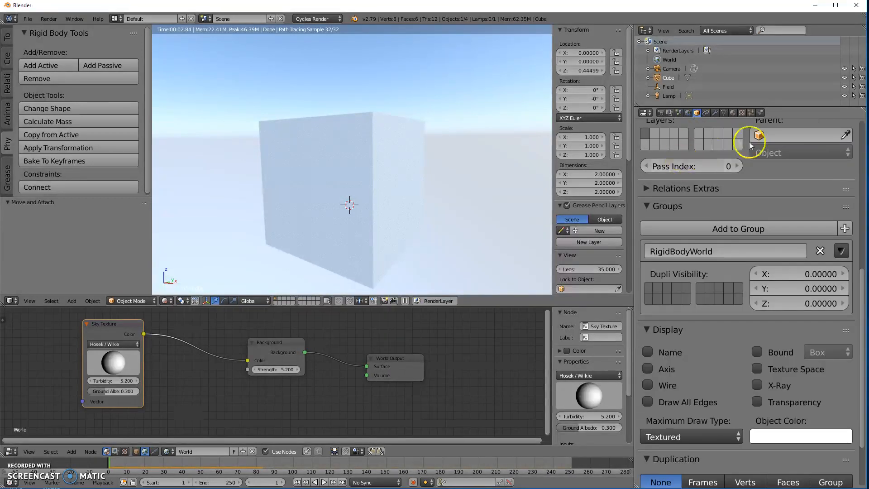
scroll(769, 229, up, 10)
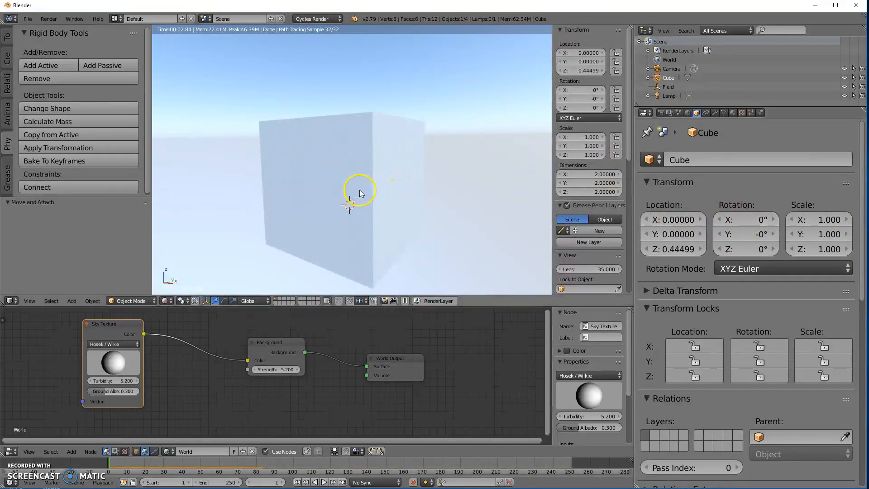
key(shift+z)
middle_drag(444, 118, 436, 154)
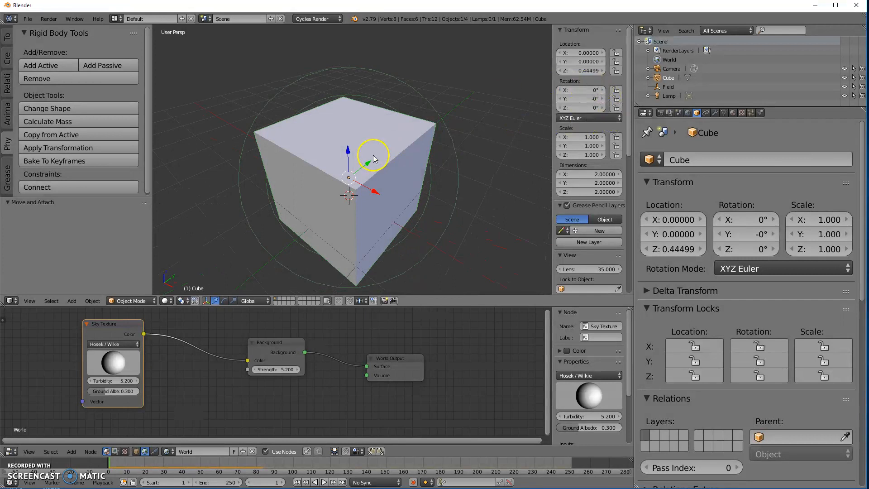
Put the cube in Edit Mode and try changing its X rotation in the object's transform settings.
key(Tab)
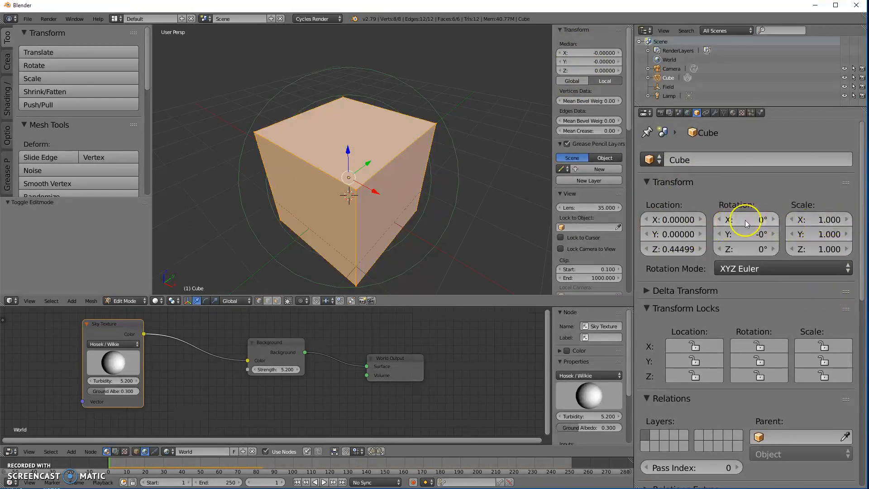
drag(734, 222, 804, 213)
key(Escape)
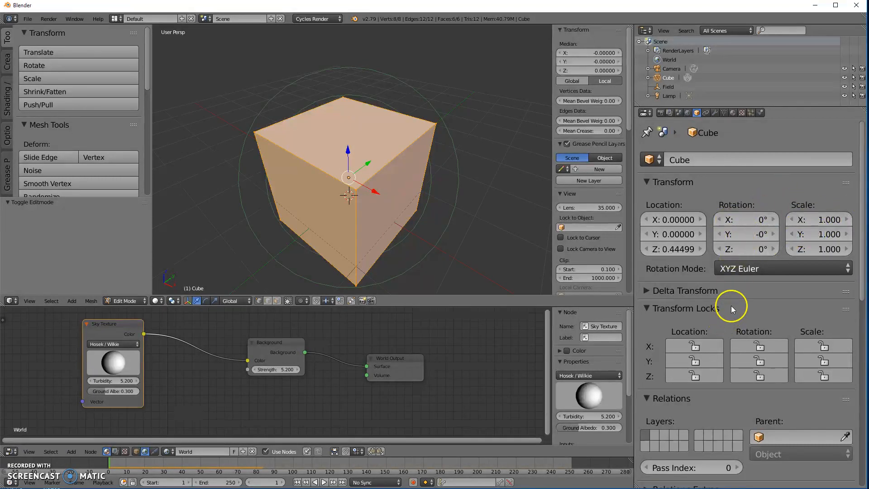
Examine the cube's object settings from Transform Locks down to Cycles Settings, expanding the Motion Paths section.
scroll(733, 303, down, 6)
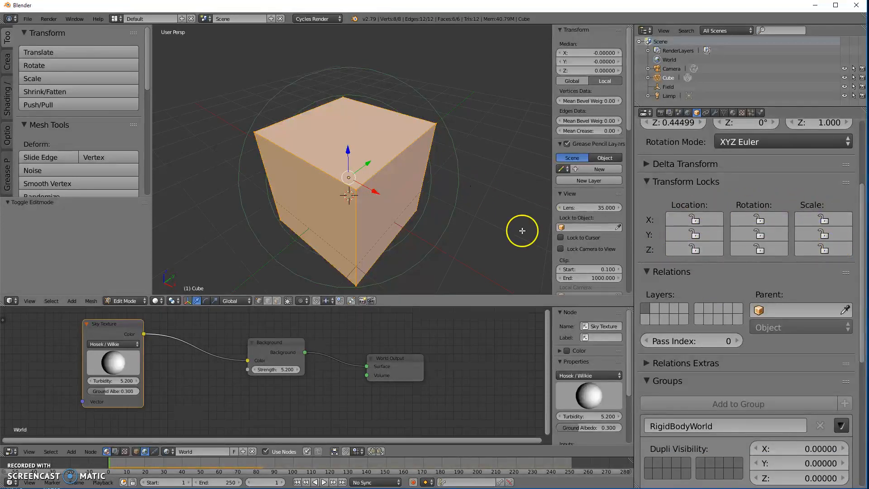
scroll(677, 307, down, 5)
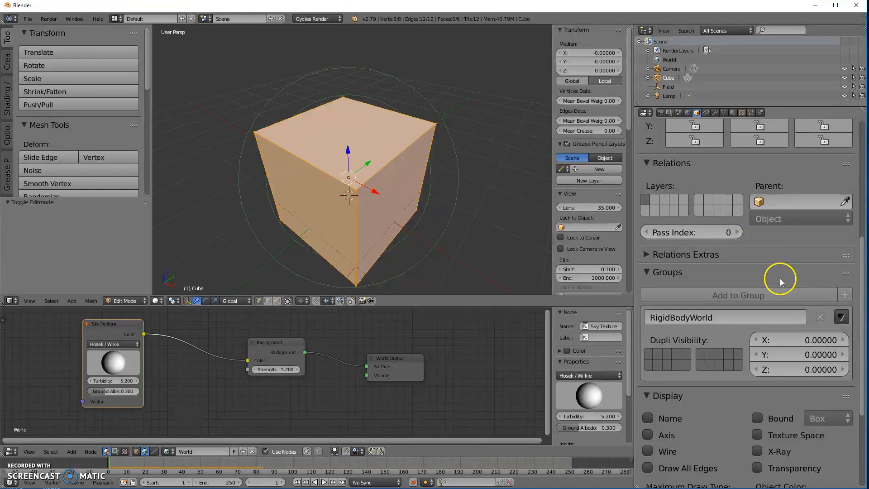
scroll(780, 278, down, 4)
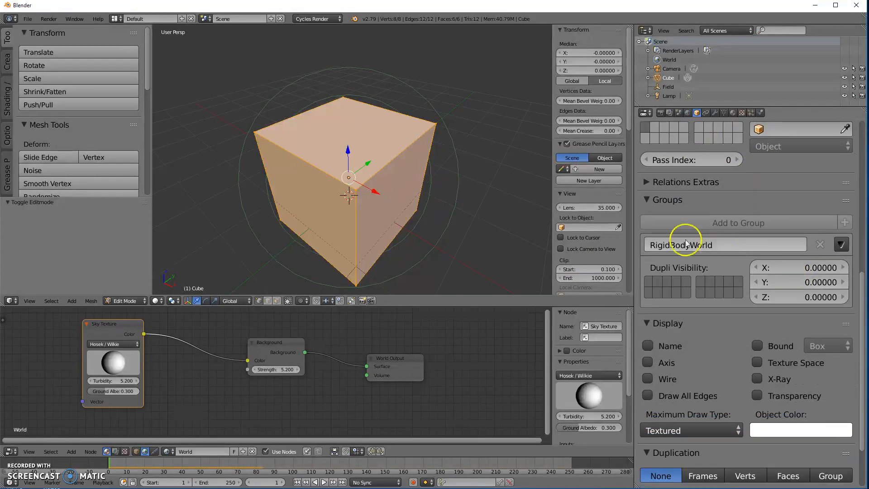
scroll(811, 334, down, 4)
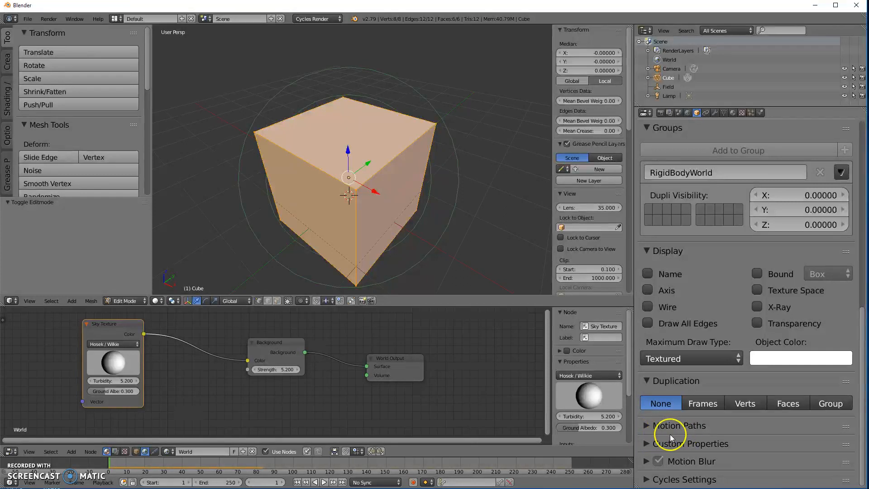
click(649, 427)
scroll(721, 433, down, 5)
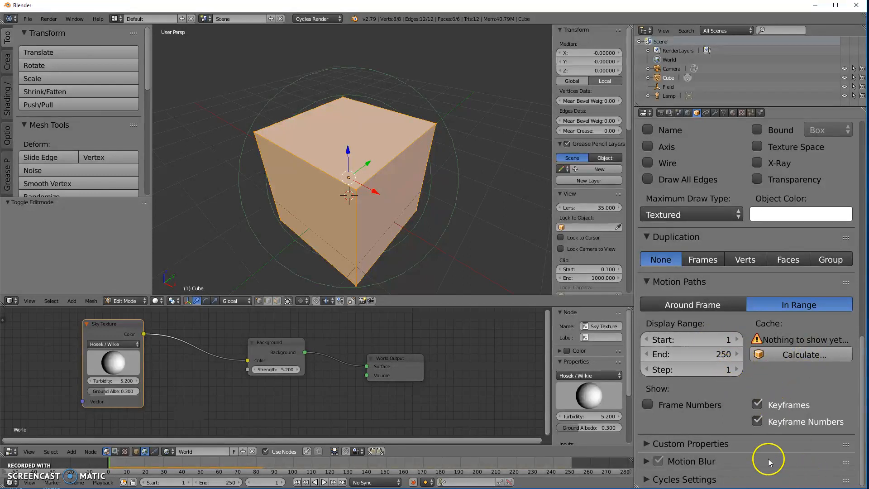
scroll(759, 354, up, 12)
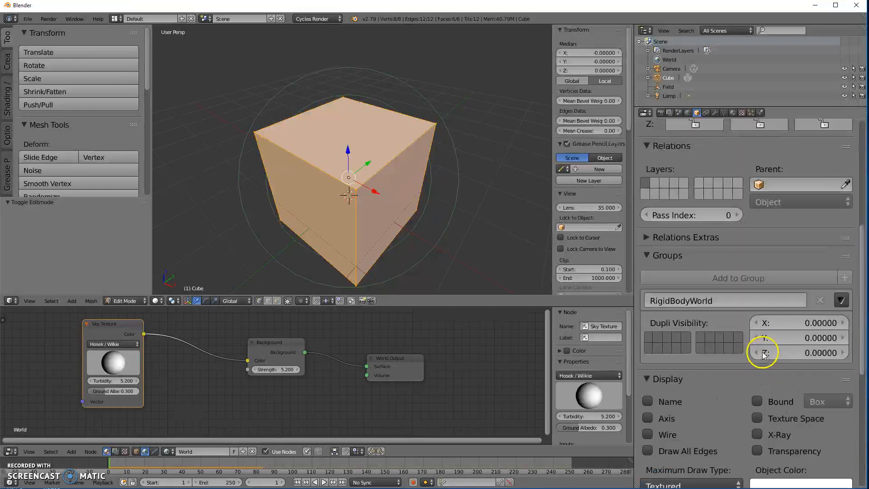
scroll(764, 354, up, 4)
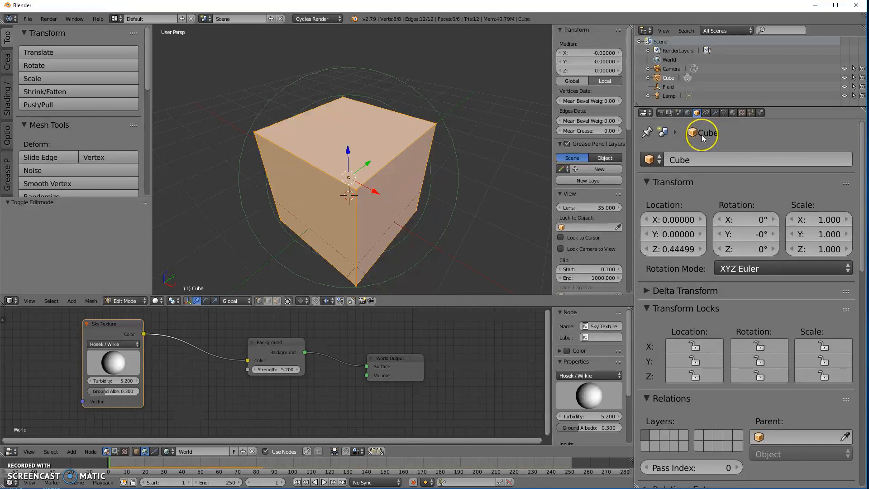
View the cube's object constraints settings and its modifiers settings, ending on the modifiers.
click(707, 112)
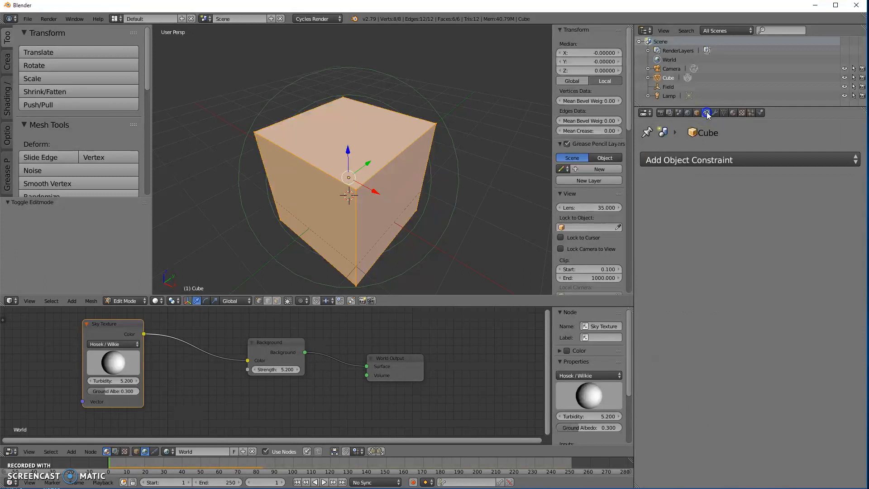
click(716, 114)
click(706, 113)
click(715, 113)
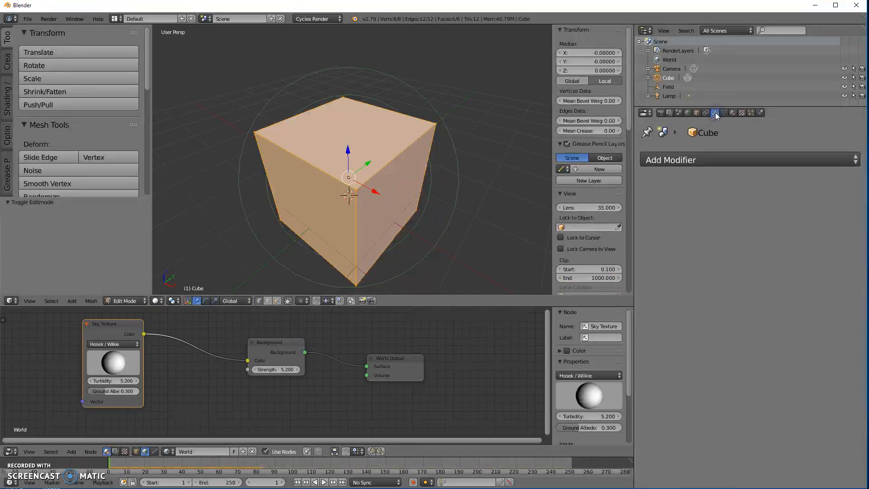